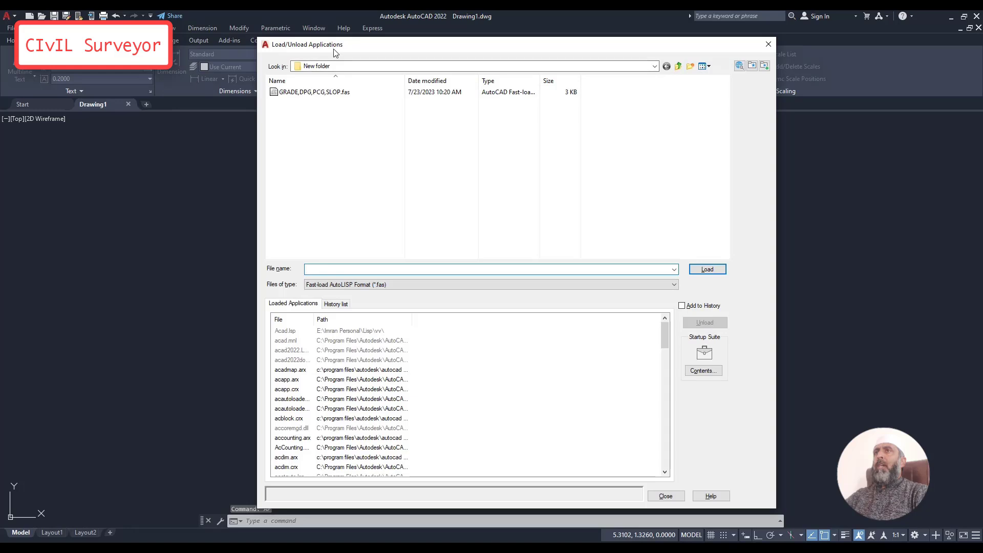
# Load the LISP application GRADE,DPG,PCG,SLOP.fas from New folder on the Desktop and close the application loader.
pyautogui.moveTo(309, 51); pyautogui.dragTo(274, 46)
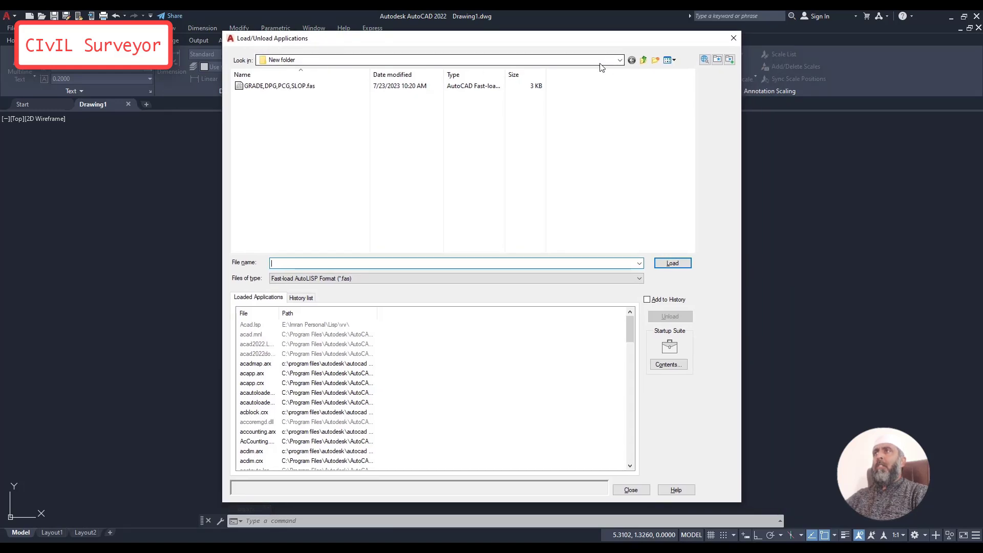
pyautogui.click(619, 59)
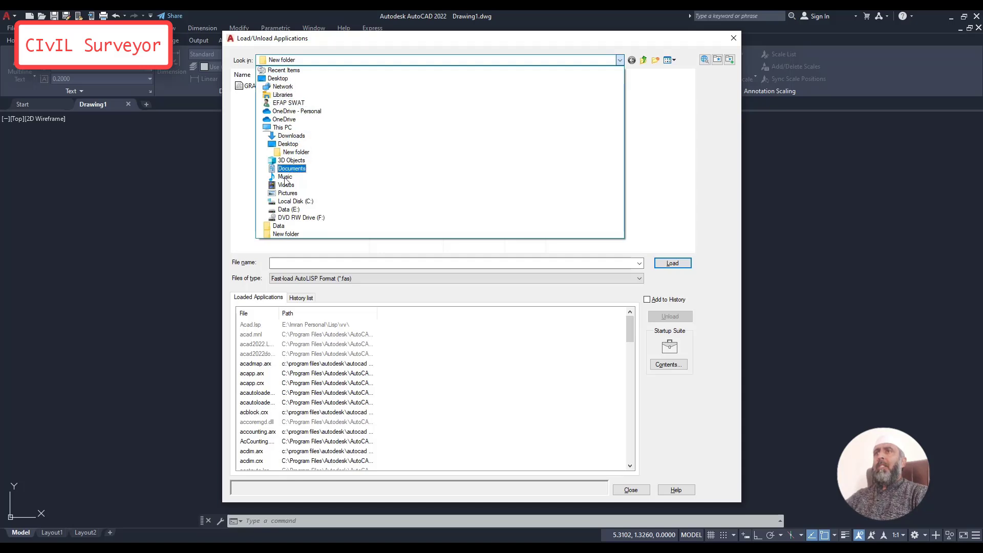
pyautogui.click(279, 80)
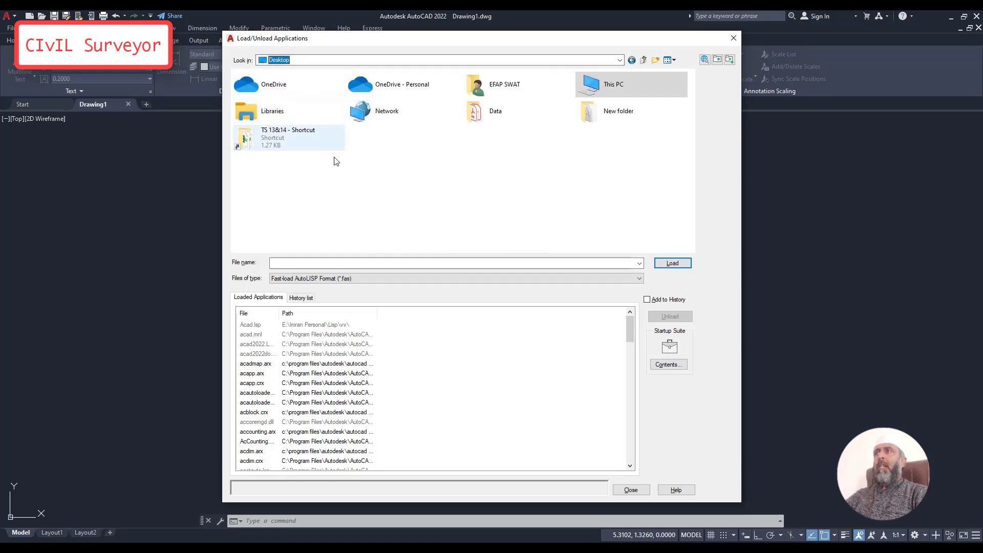
pyautogui.doubleClick(617, 114)
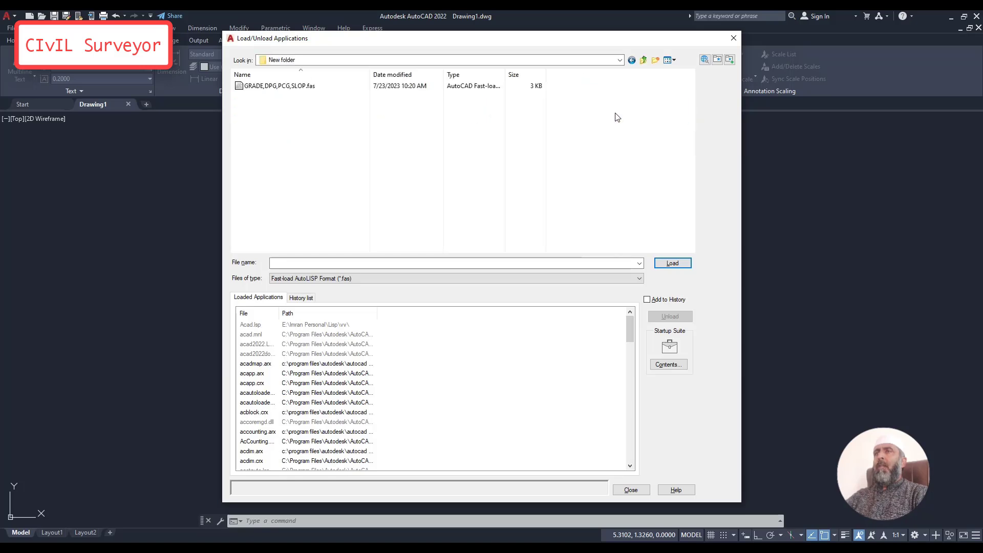
pyautogui.click(287, 91)
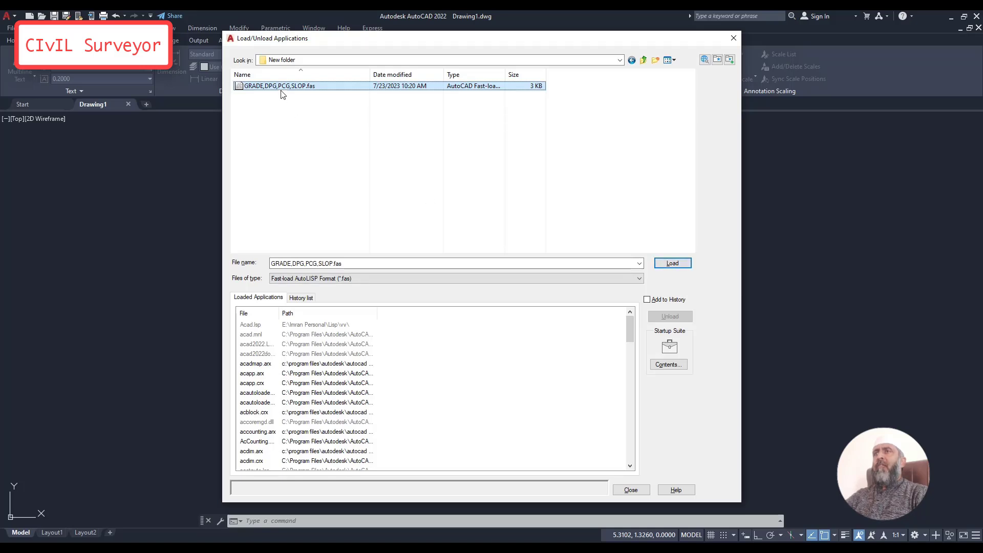
pyautogui.click(675, 267)
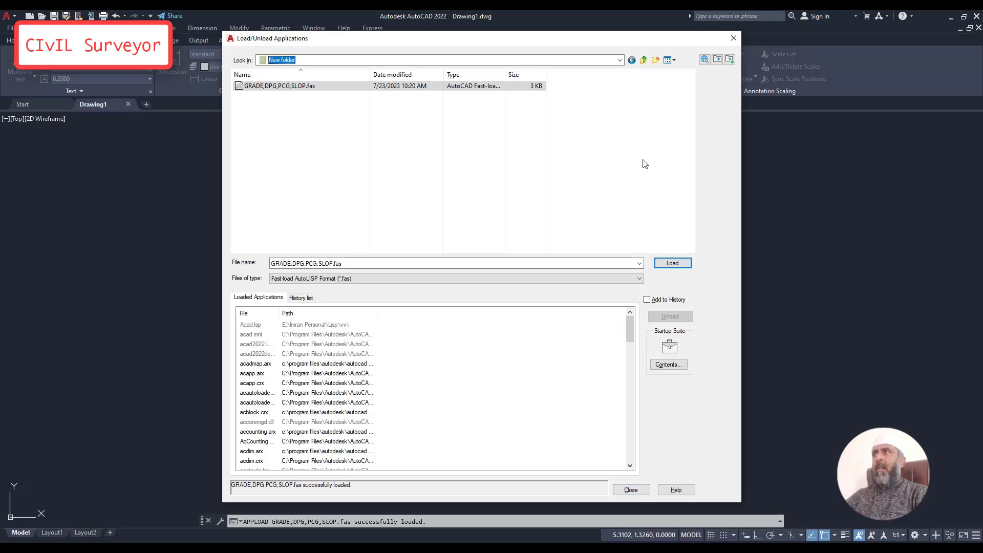
pyautogui.click(734, 39)
# Reopen the application loader with AP and load GRADE,DPG,PCG,SLOP.fas from the Desktop's New folder once more.
pyautogui.click(326, 521)
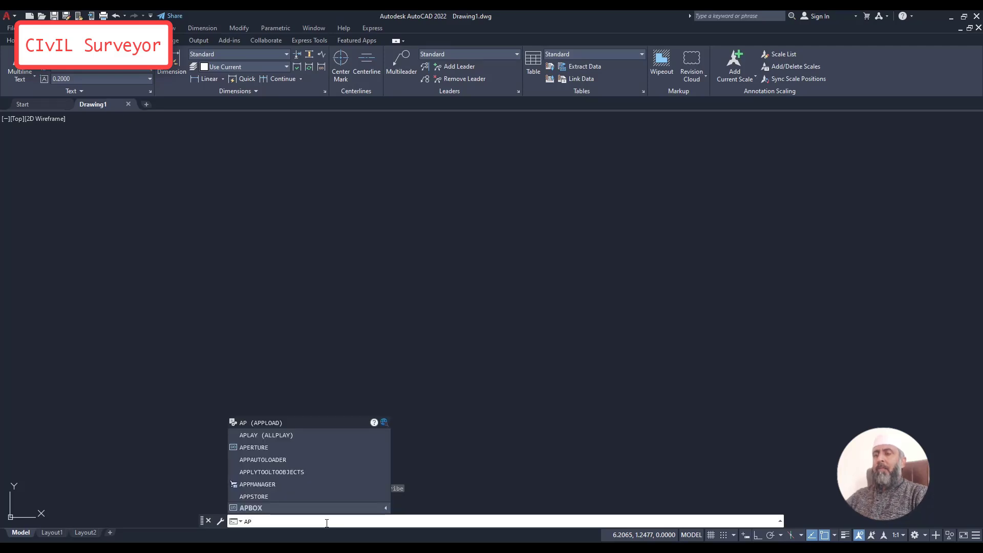
pyautogui.press('Return')
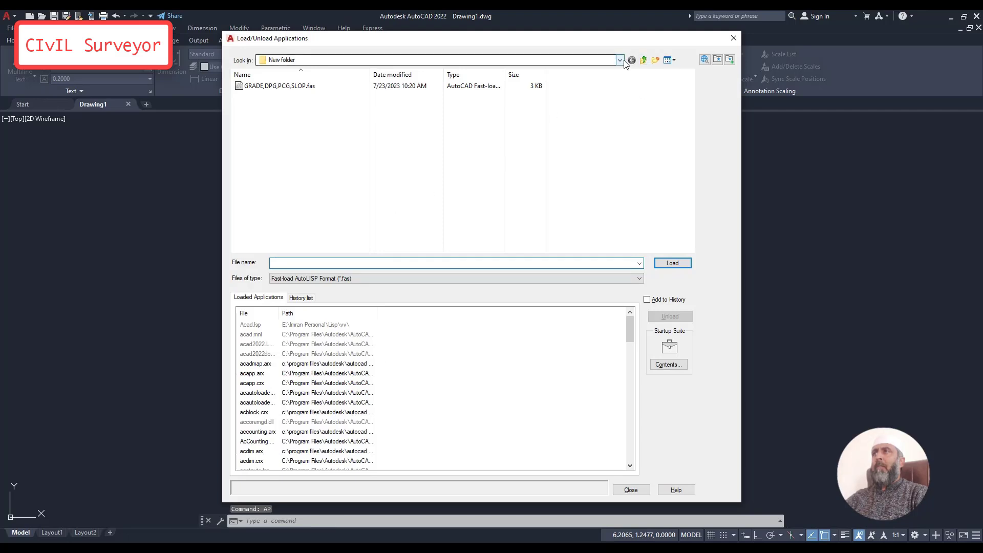
pyautogui.click(620, 60)
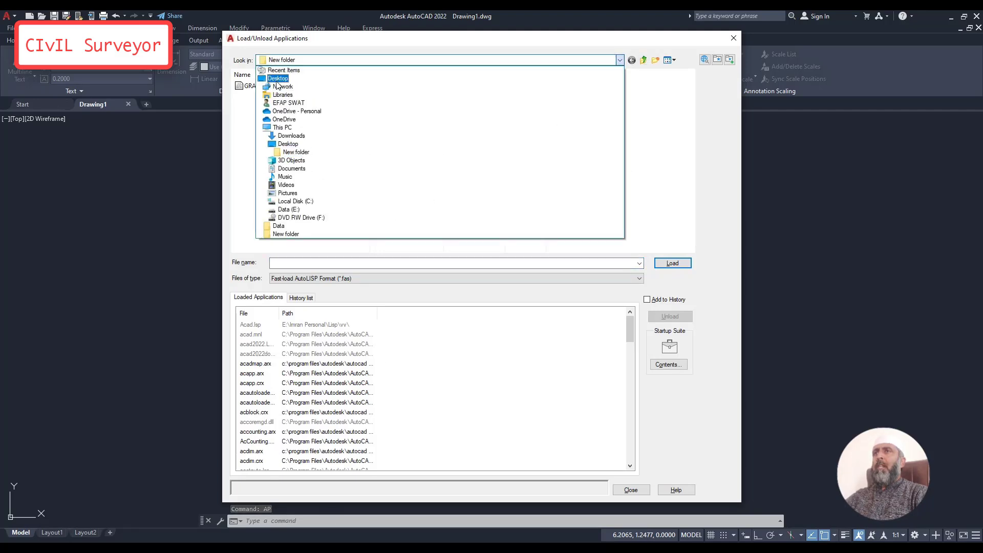
pyautogui.click(276, 81)
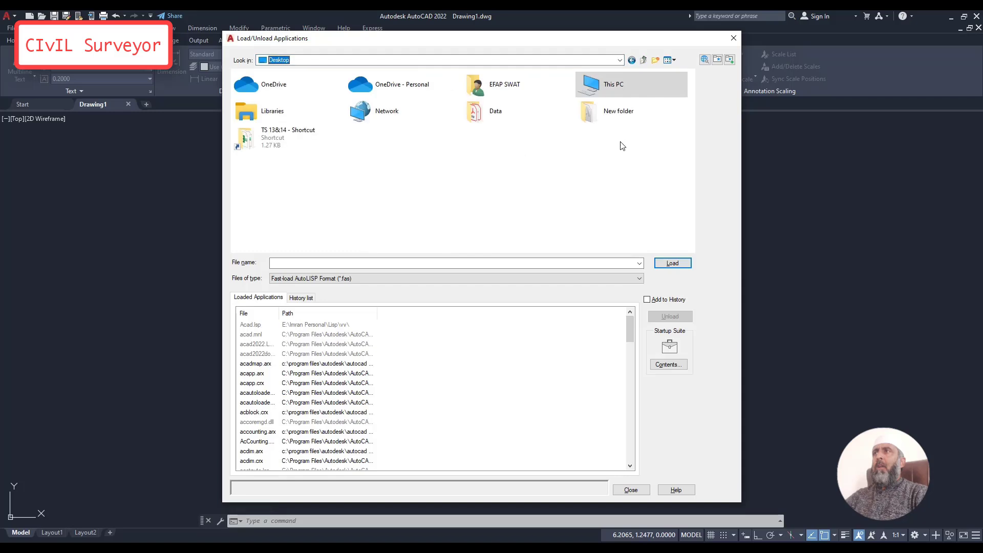
pyautogui.doubleClick(616, 122)
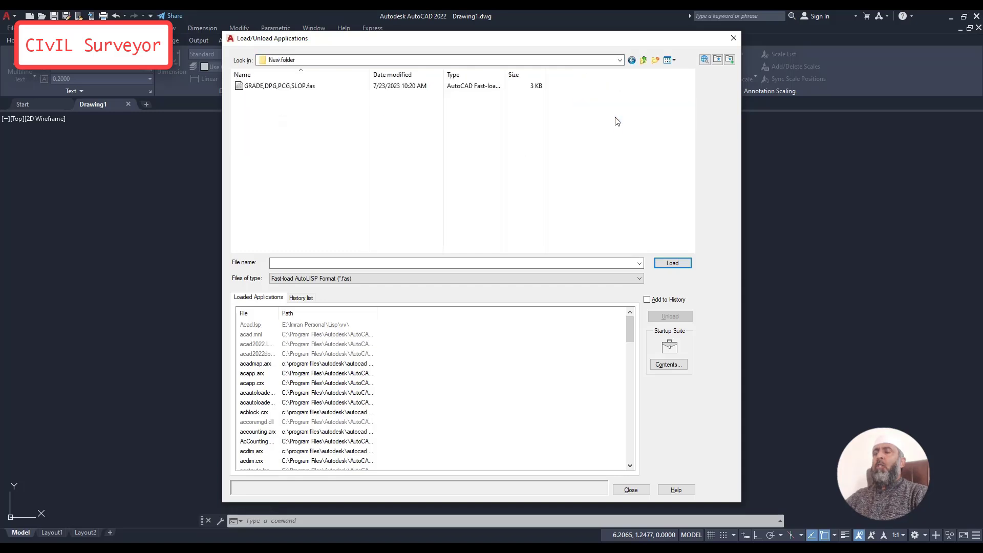
pyautogui.click(291, 88)
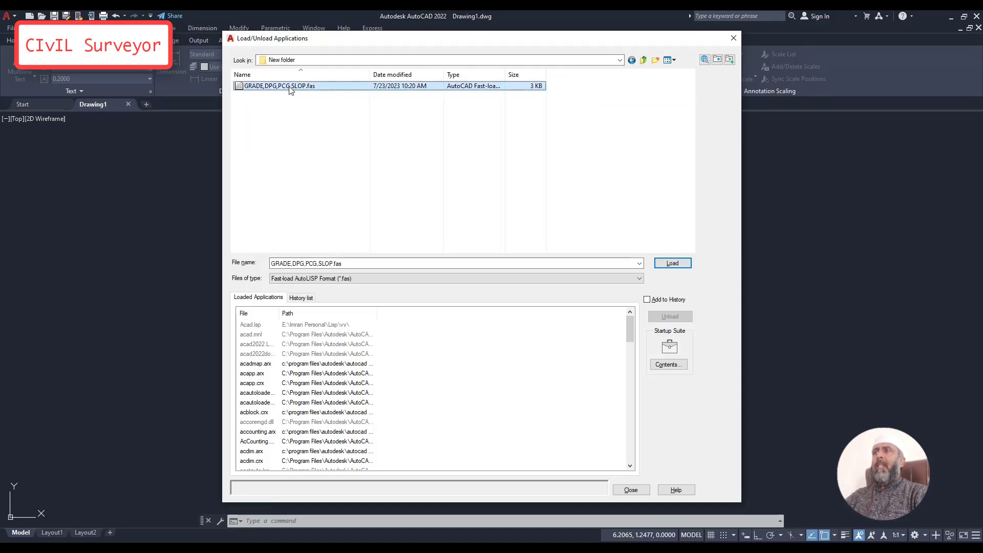
pyautogui.click(671, 264)
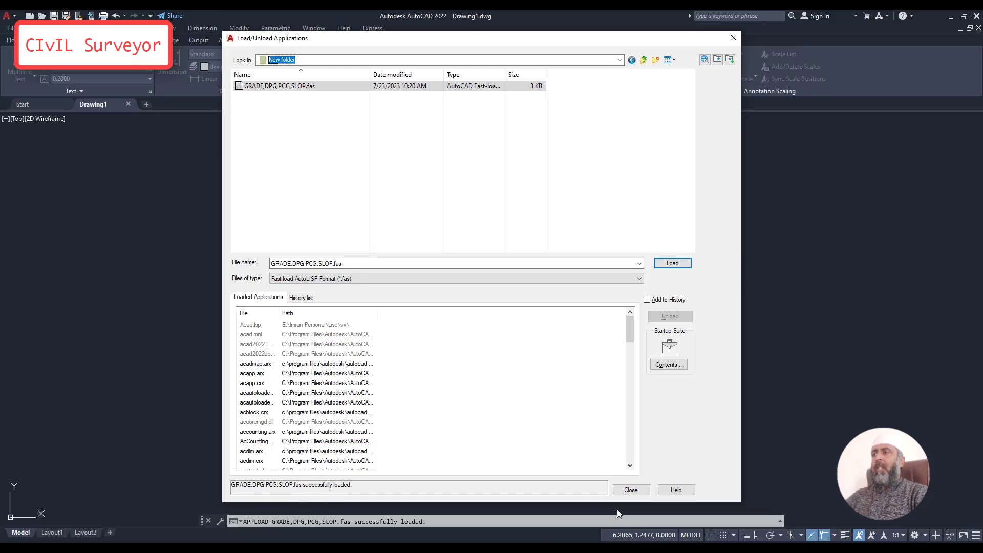
pyautogui.click(630, 490)
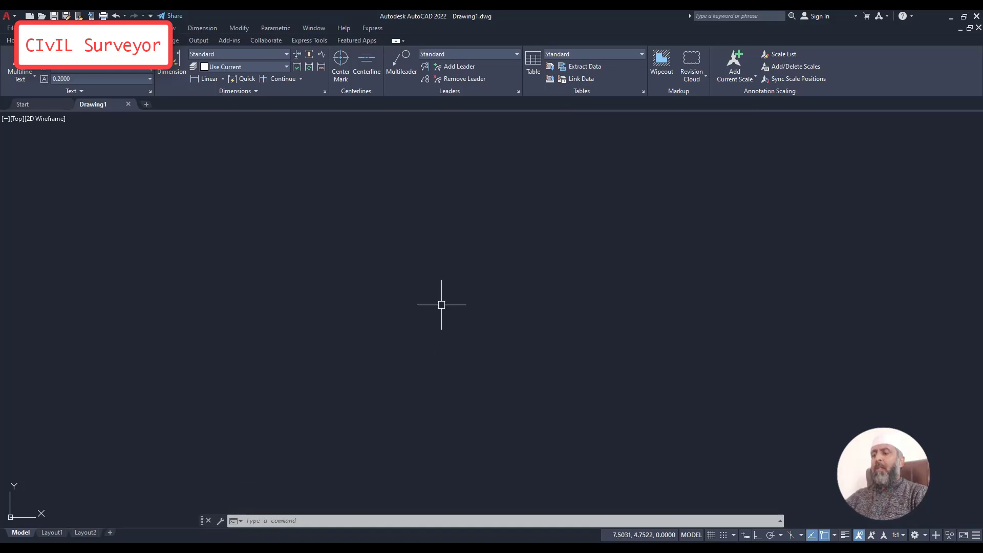
# Draw a horizontal polyline 100 units long to the right with Ortho turned on.
pyautogui.write('PL')
pyautogui.press('Return')
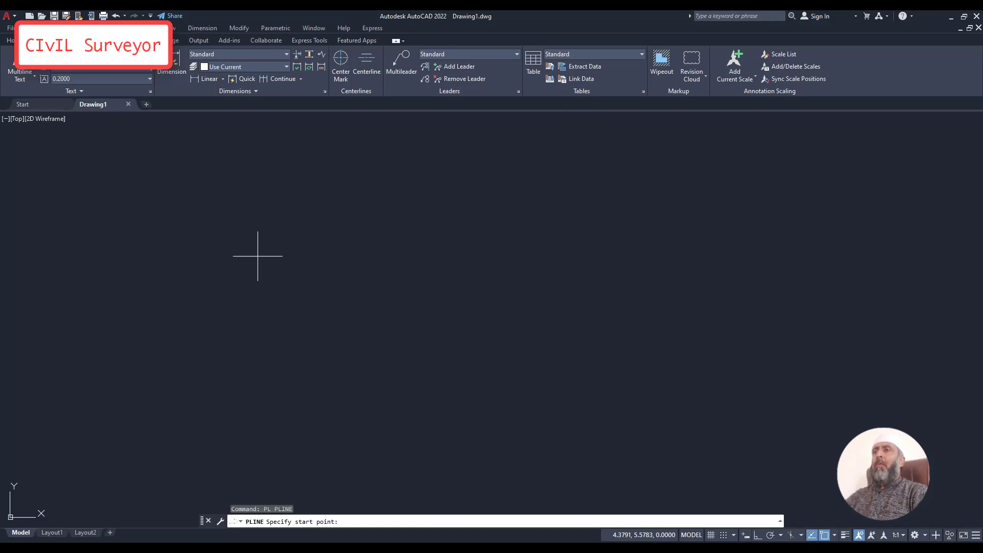
pyautogui.click(222, 241)
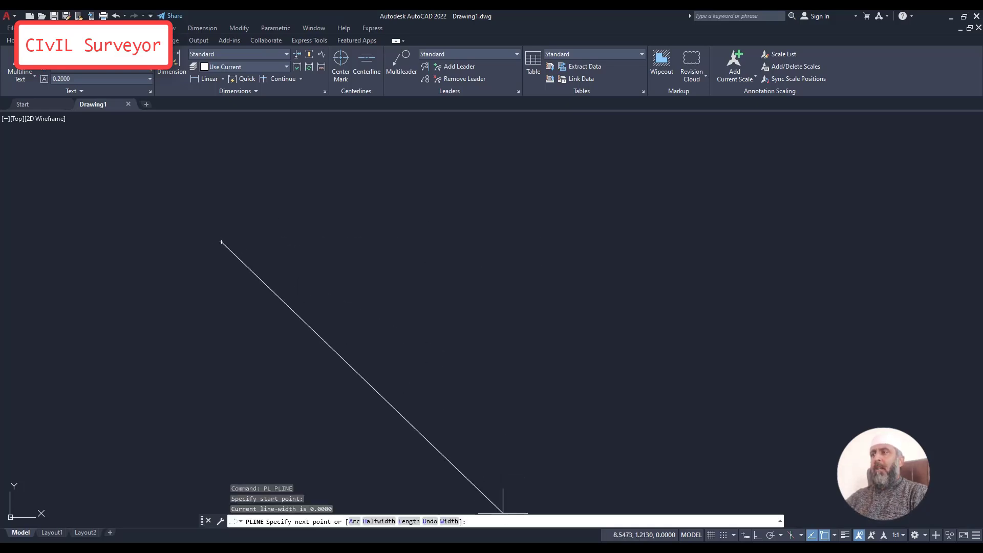
pyautogui.click(758, 535)
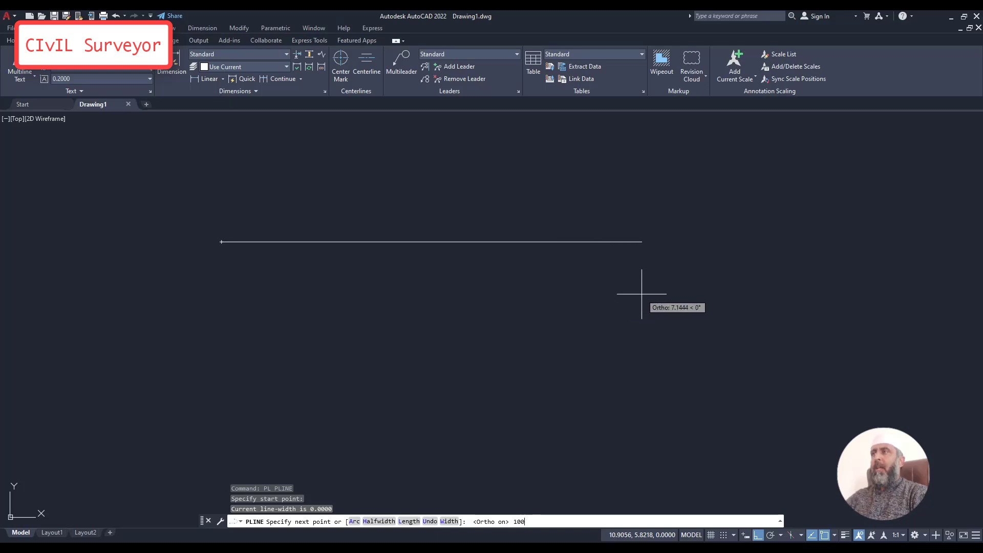
pyautogui.write('100')
pyautogui.press('Return')
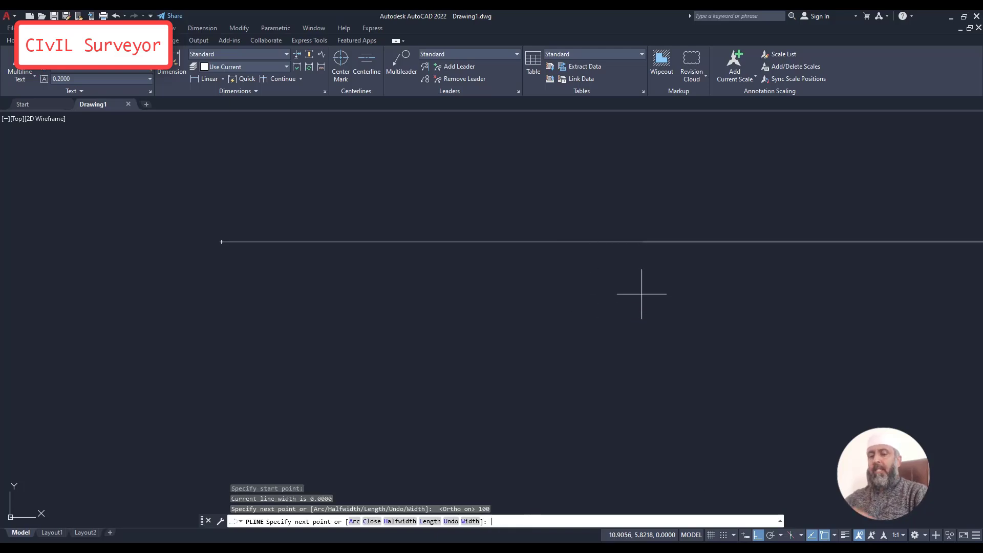
pyautogui.press('Escape')
# Draw a line 2 units down from the polyline's right end and continue it back to the polyline's left end.
pyautogui.scroll(-5, 566, 268)
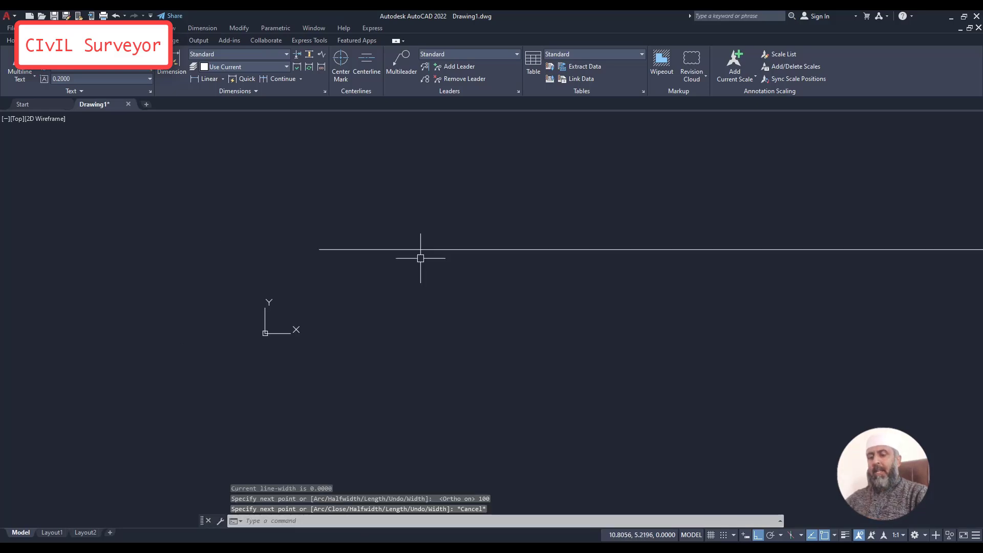
pyautogui.write('z')
pyautogui.press('Return')
pyautogui.write('e')
pyautogui.press('Return')
pyautogui.scroll(-8, 421, 258)
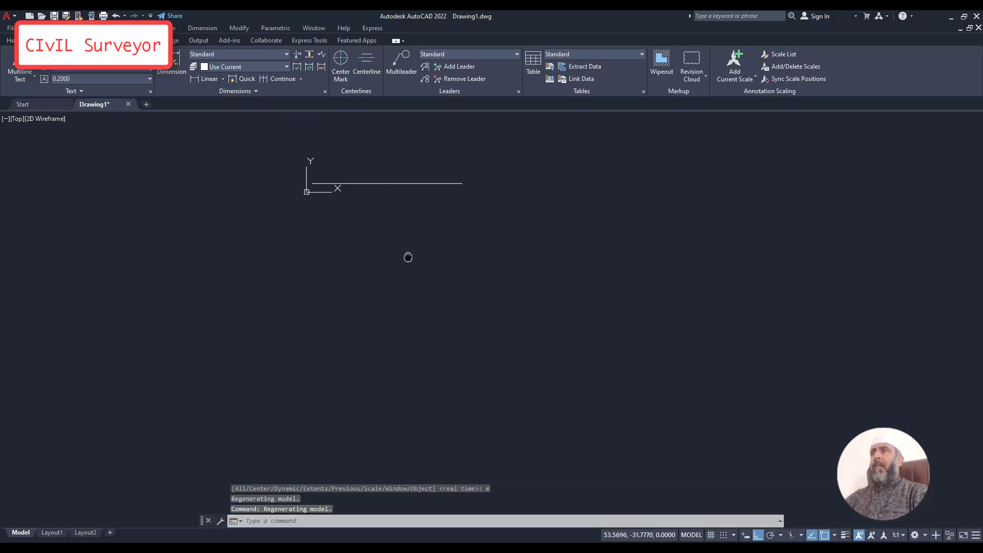
pyautogui.scroll(6, 412, 241)
pyautogui.write('l')
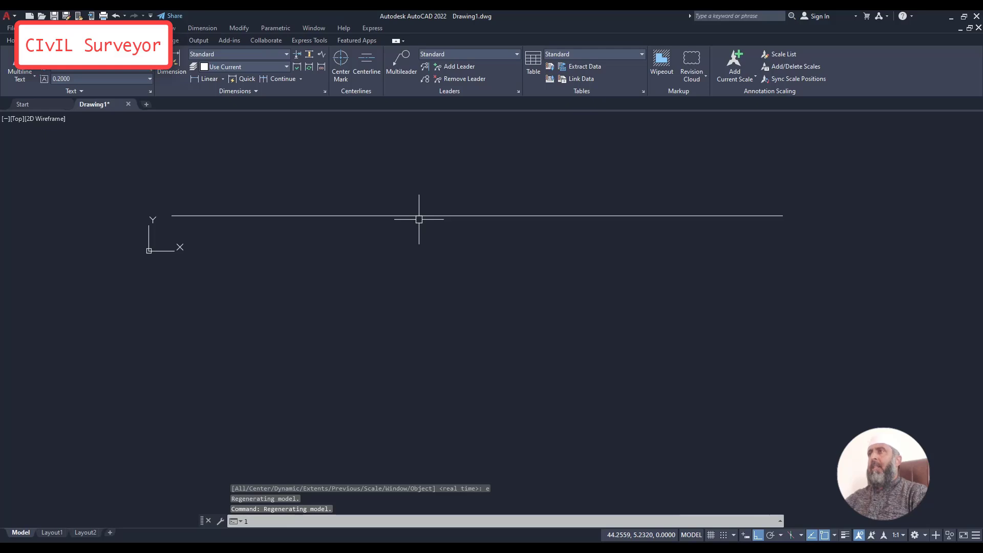
pyautogui.press('Return')
pyautogui.click(783, 215)
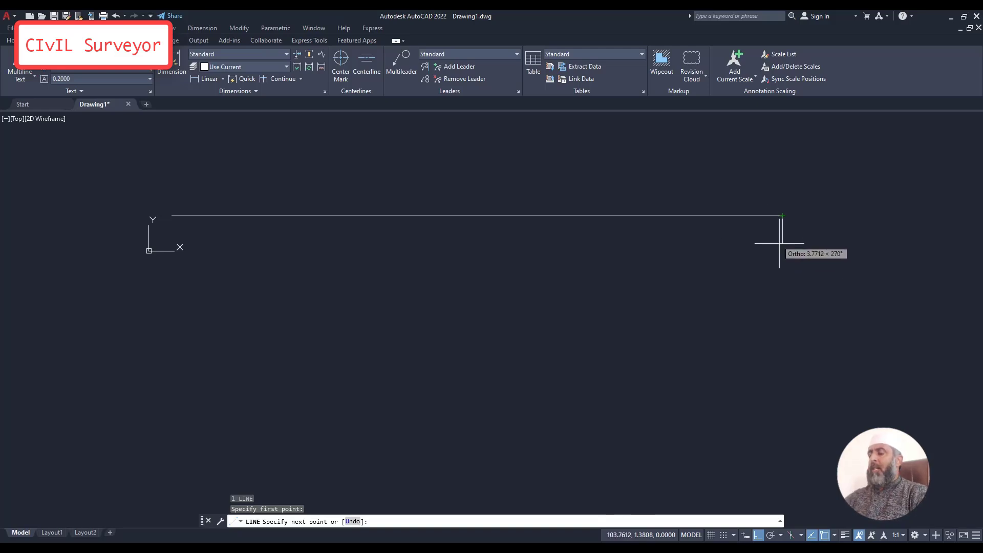
pyautogui.write('2')
pyautogui.press('Return')
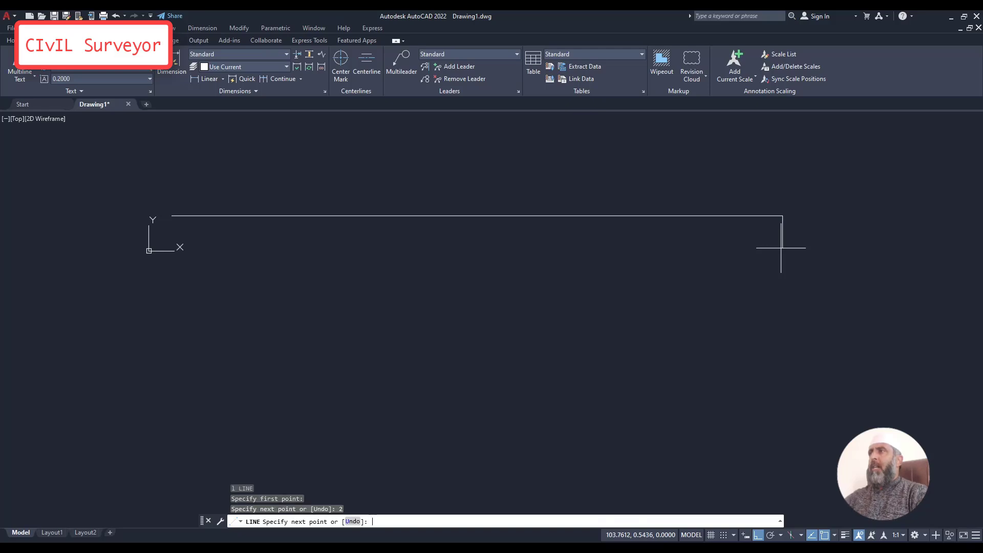
pyautogui.click(783, 228)
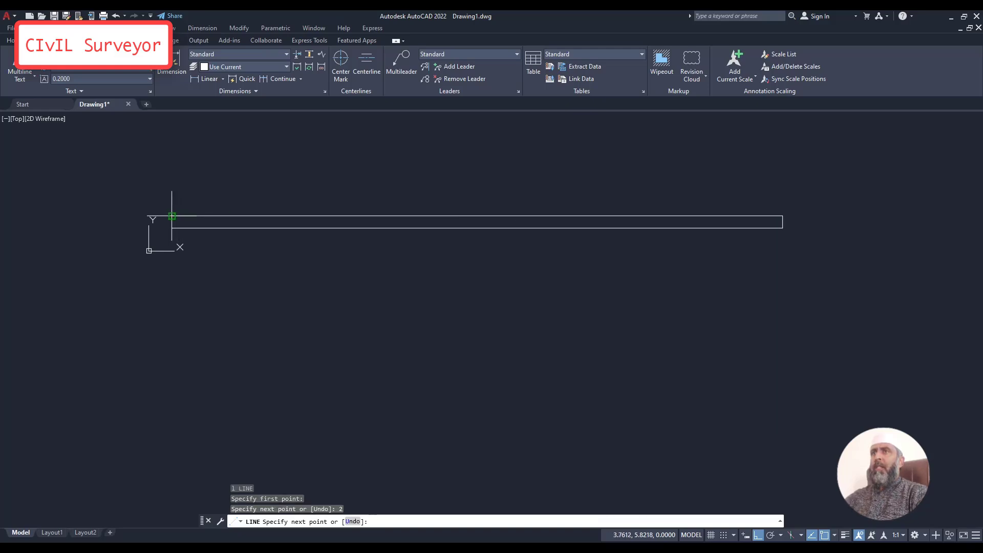
pyautogui.press('Escape')
pyautogui.click(405, 220)
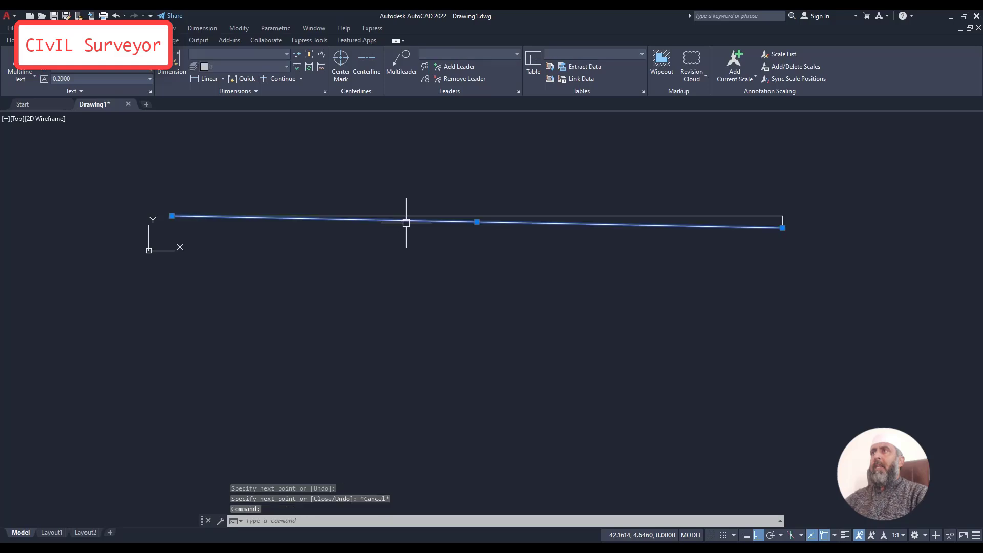
pyautogui.press('Escape')
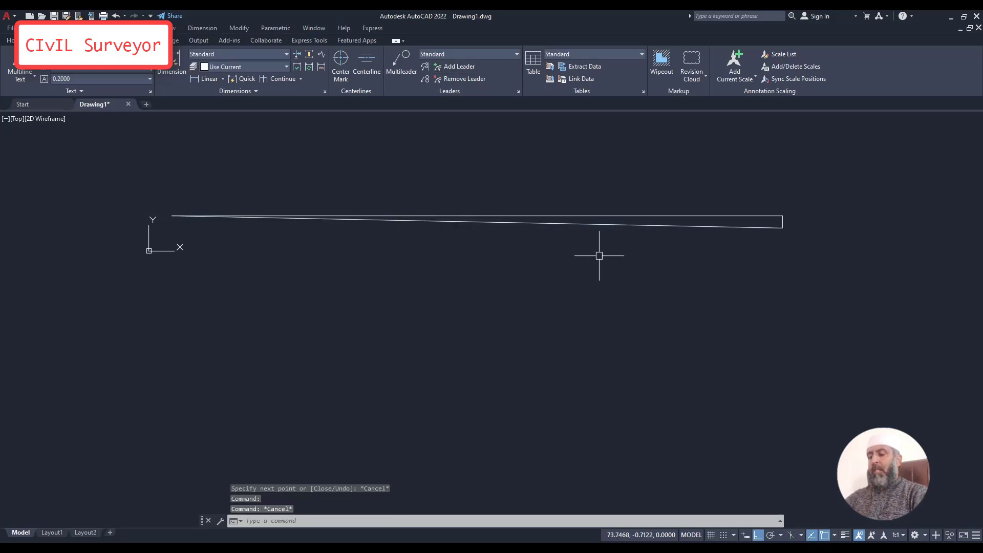
# Draw a line 3 units up from the polyline's right end and continue it back to the polyline's left end.
pyautogui.write('l')
pyautogui.press('Return')
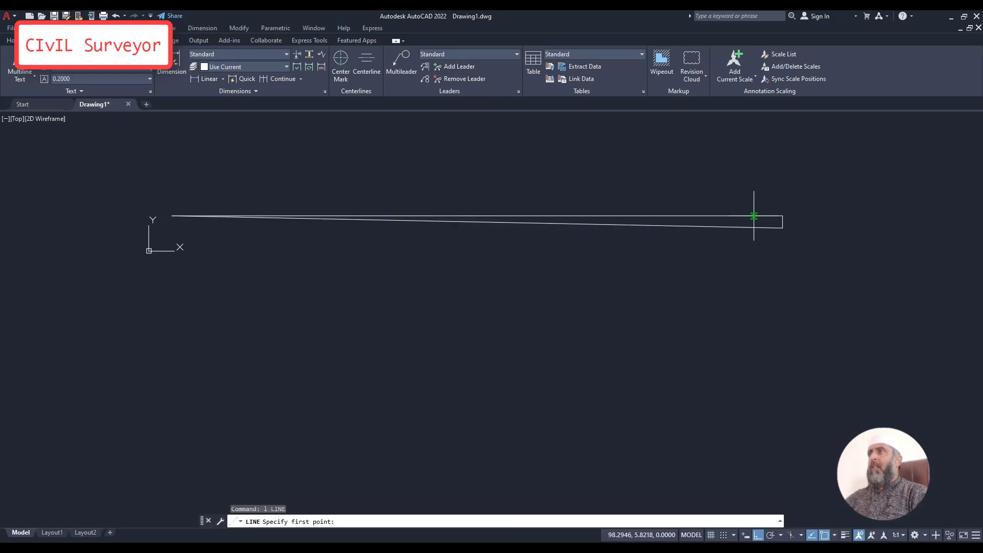
pyautogui.click(783, 216)
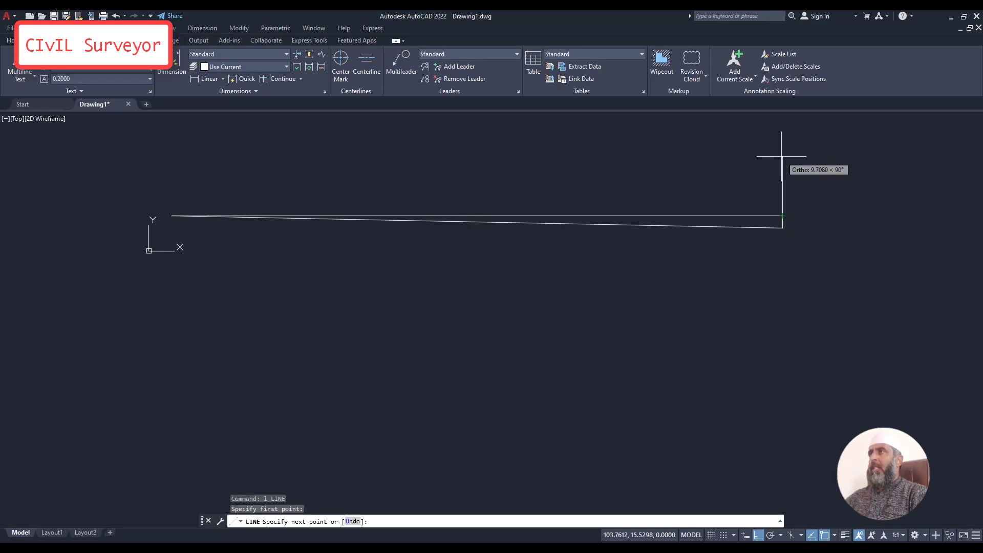
pyautogui.write('3')
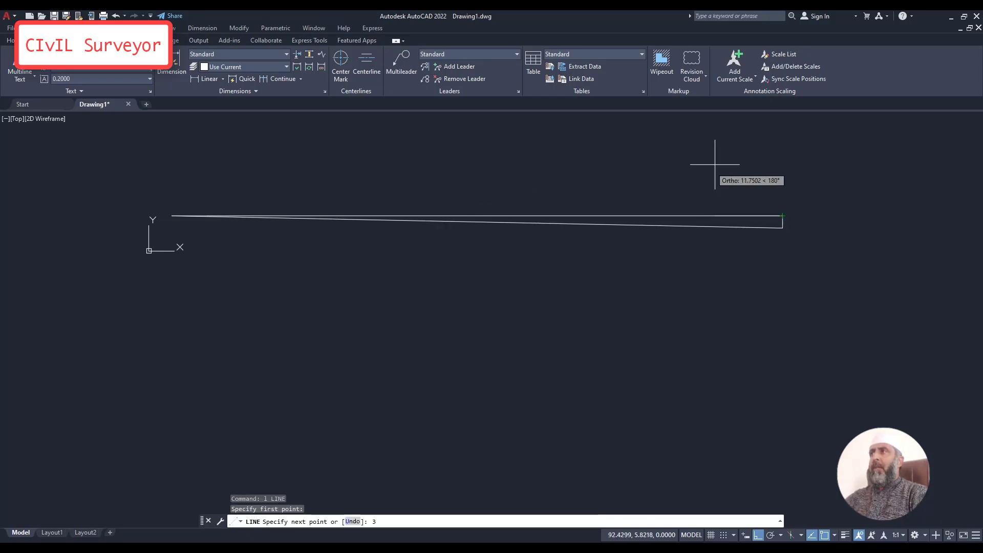
pyautogui.press('Return')
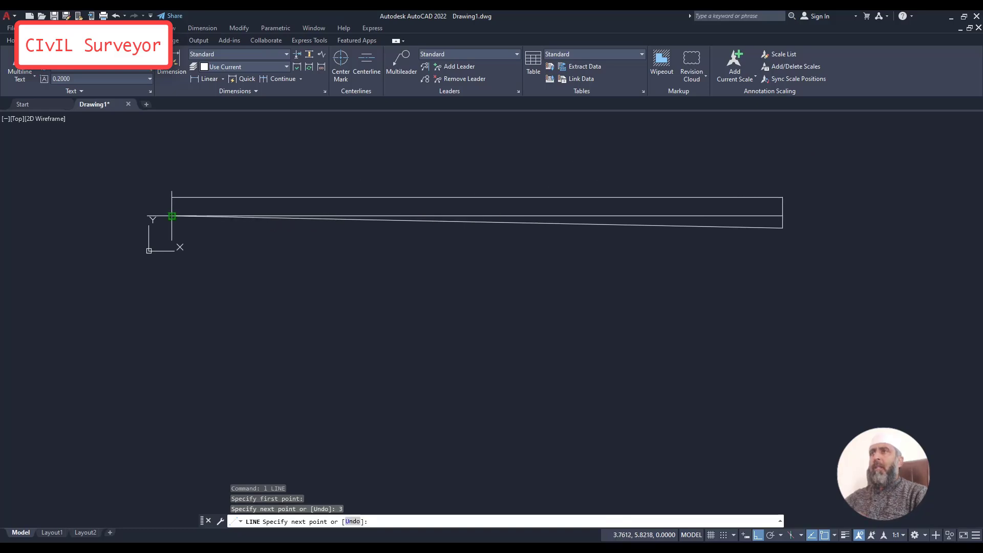
pyautogui.click(172, 216)
pyautogui.press('Escape')
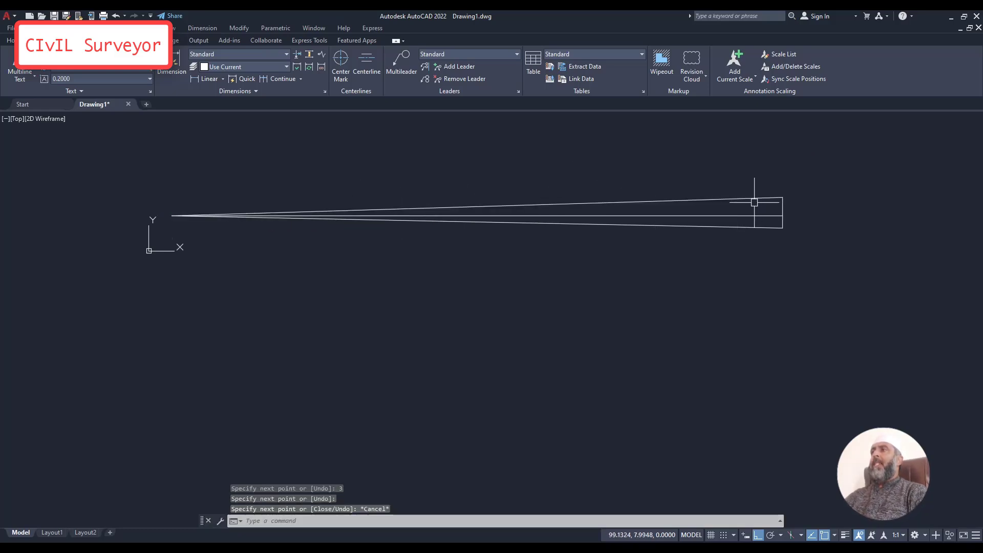
pyautogui.click(754, 199)
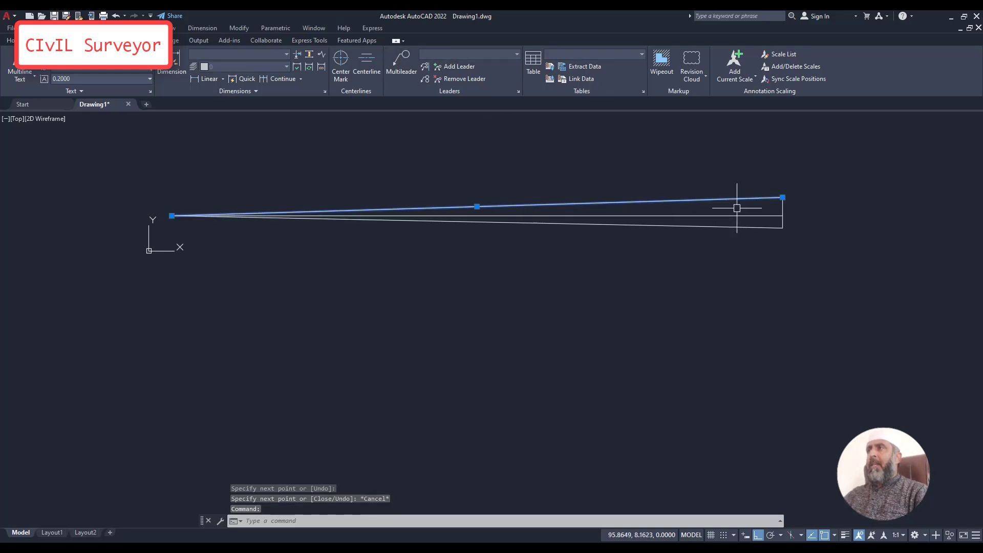
pyautogui.press('Escape')
pyautogui.click(760, 226)
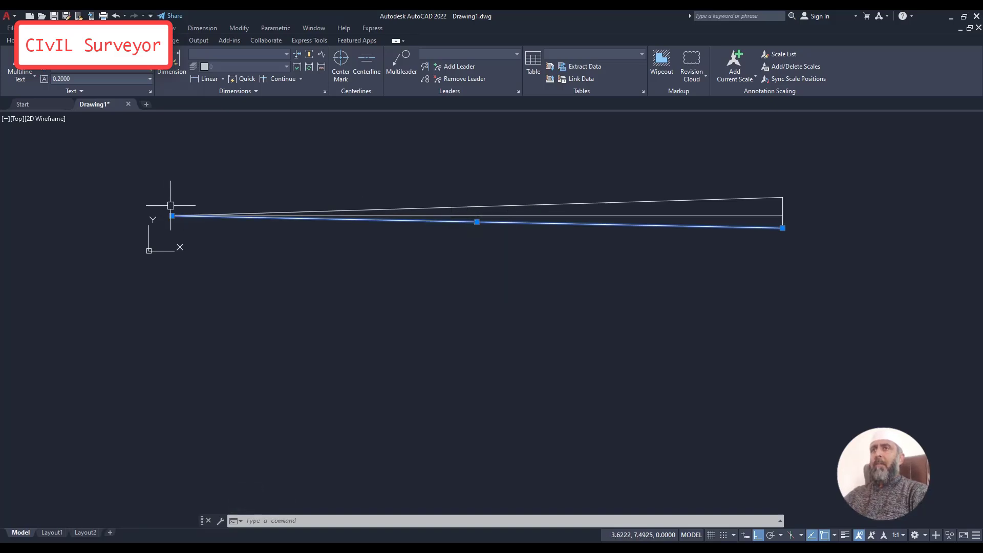
pyautogui.click(152, 187)
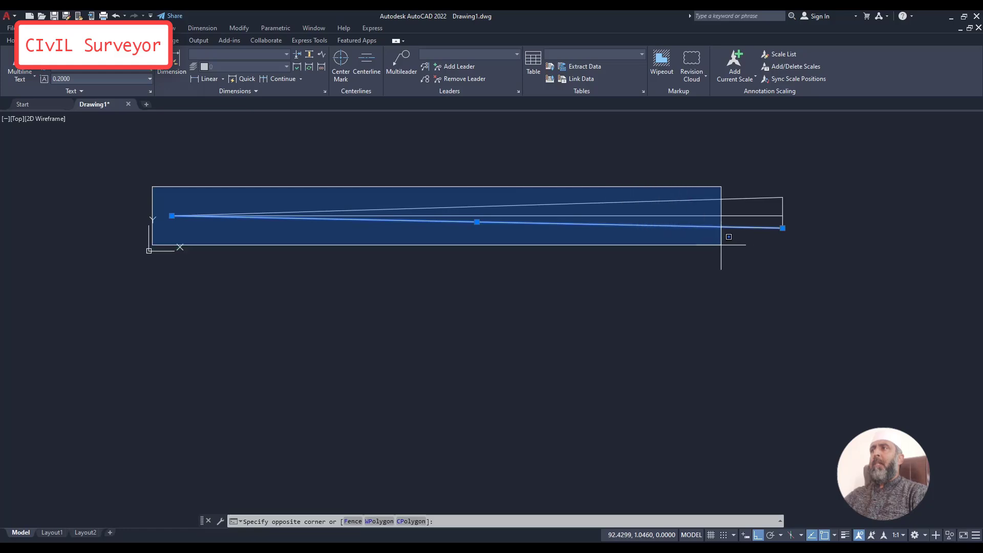
pyautogui.click(822, 246)
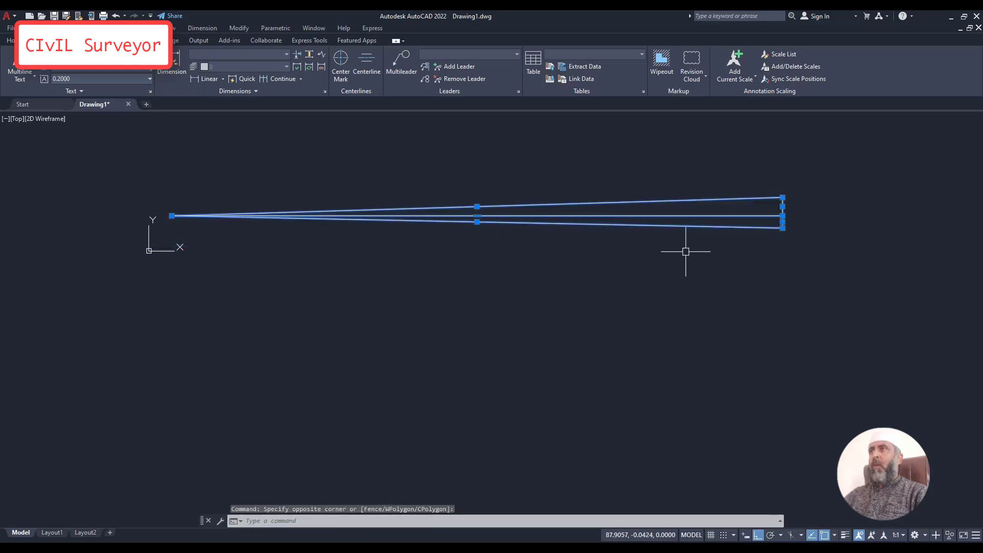
pyautogui.press('Escape')
pyautogui.scroll(-4, 524, 253)
pyautogui.scroll(4, 502, 217)
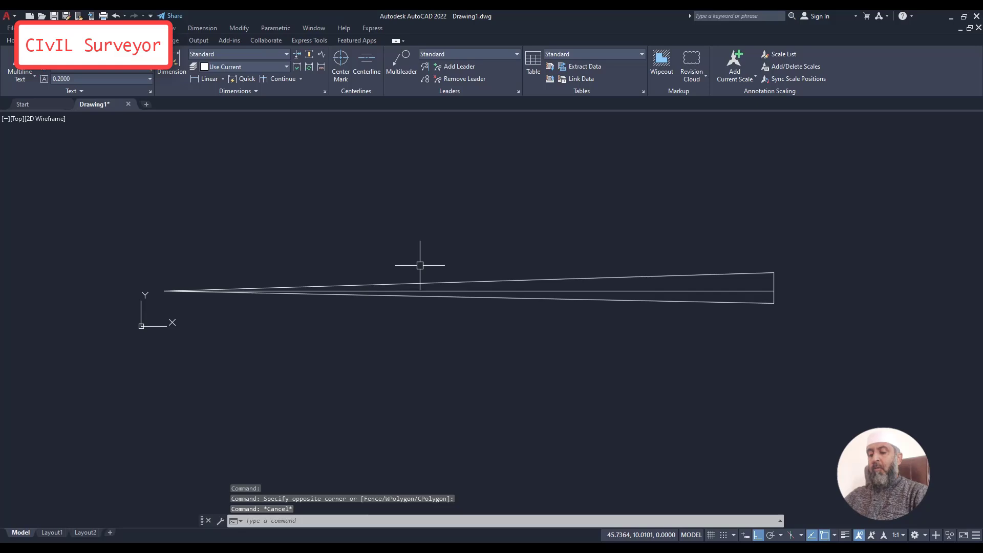
# Run DPG with a slope of -2% and draw a line from the polyline's left end to beyond its right end.
pyautogui.write('dpg')
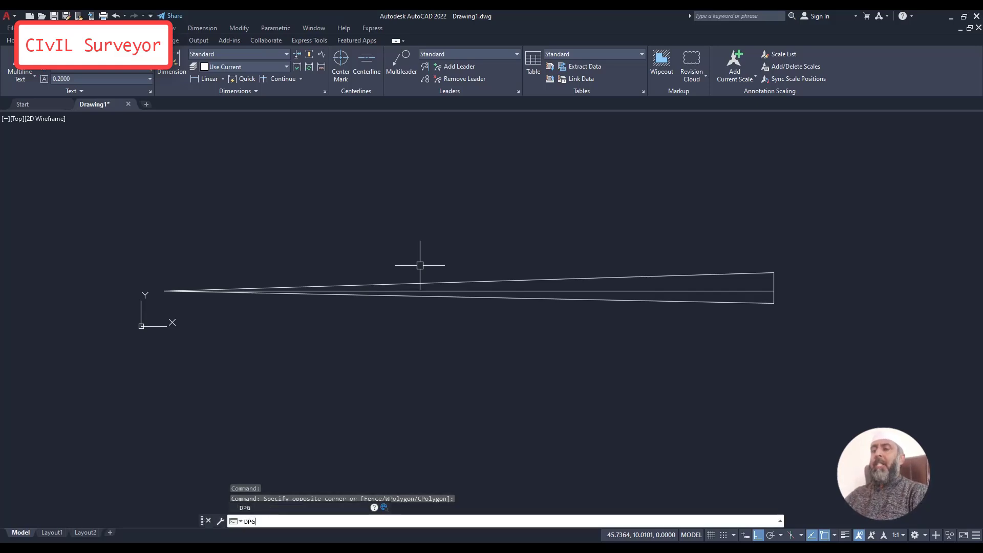
pyautogui.press('Return')
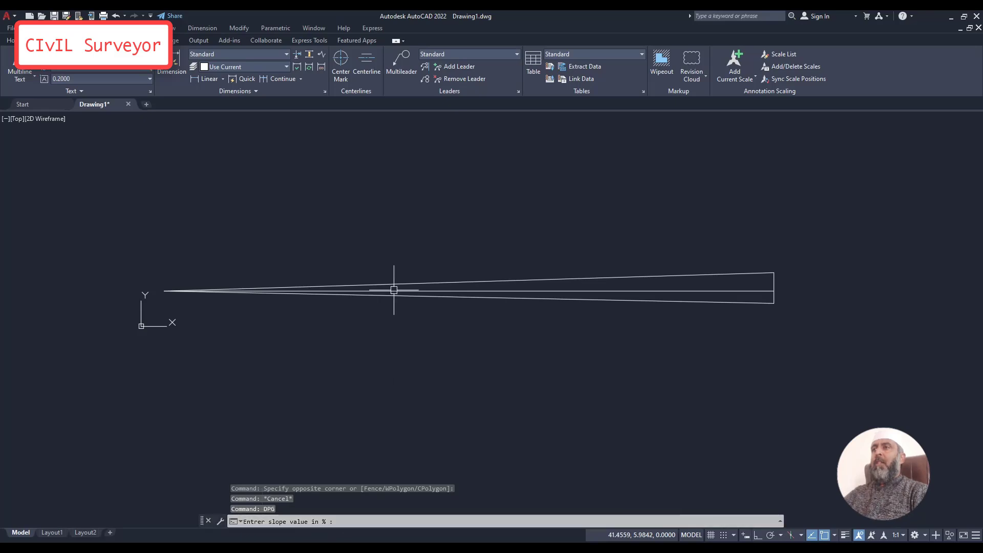
pyautogui.scroll(-2, 417, 287)
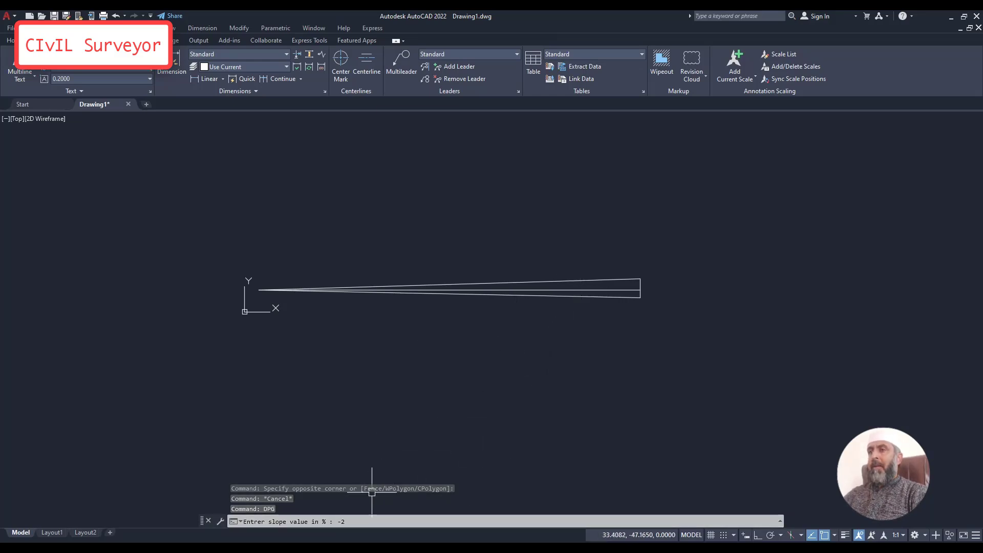
pyautogui.press('Return')
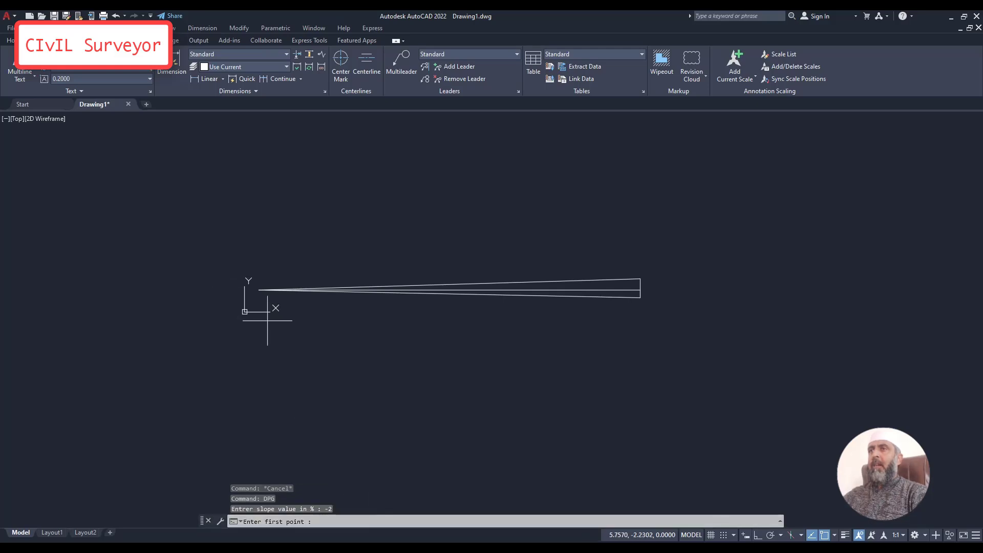
pyautogui.click(260, 291)
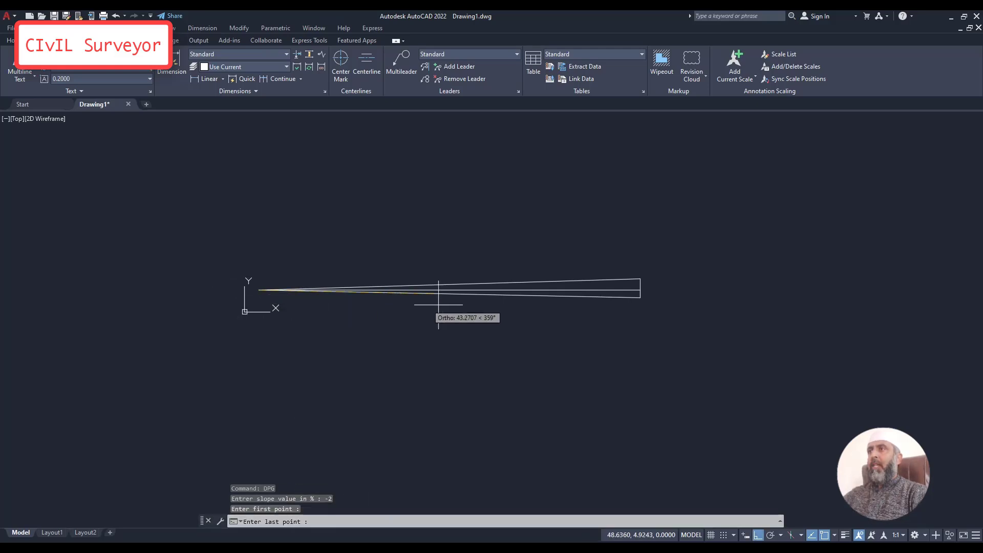
pyautogui.scroll(4, 578, 299)
pyautogui.scroll(-4, 768, 295)
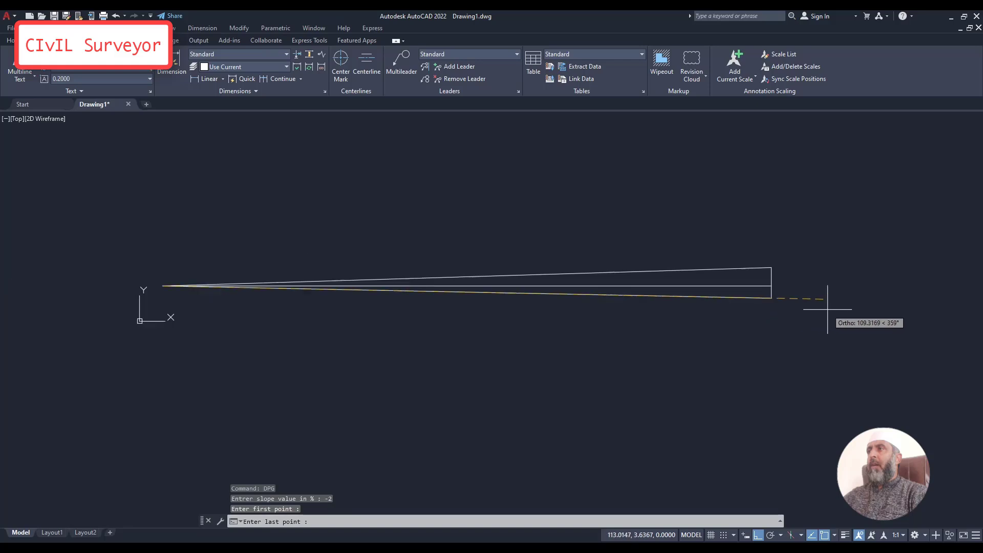
pyautogui.click(827, 314)
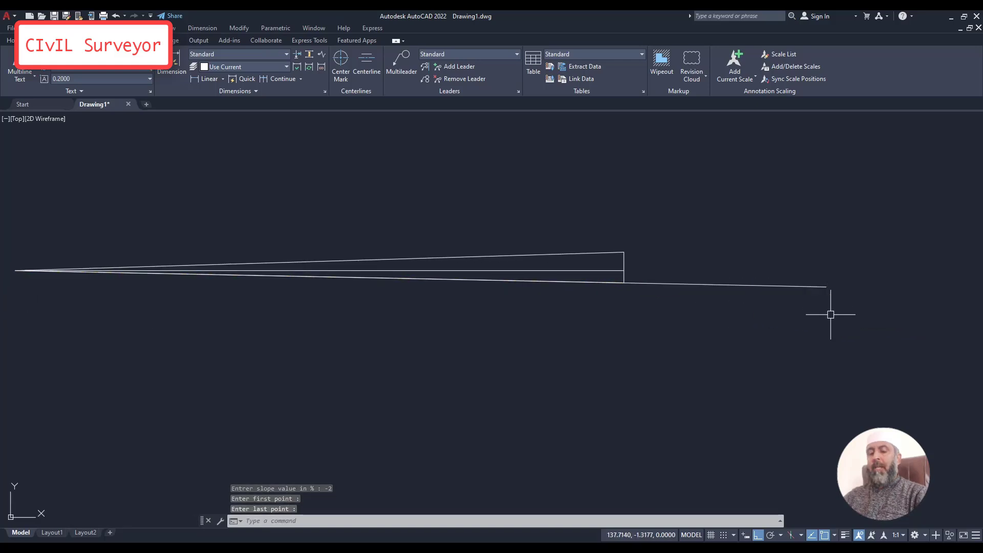
pyautogui.press('Escape')
pyautogui.scroll(-6, 810, 320)
pyautogui.moveTo(721, 345); pyautogui.dragTo(583, 355, button='middle')
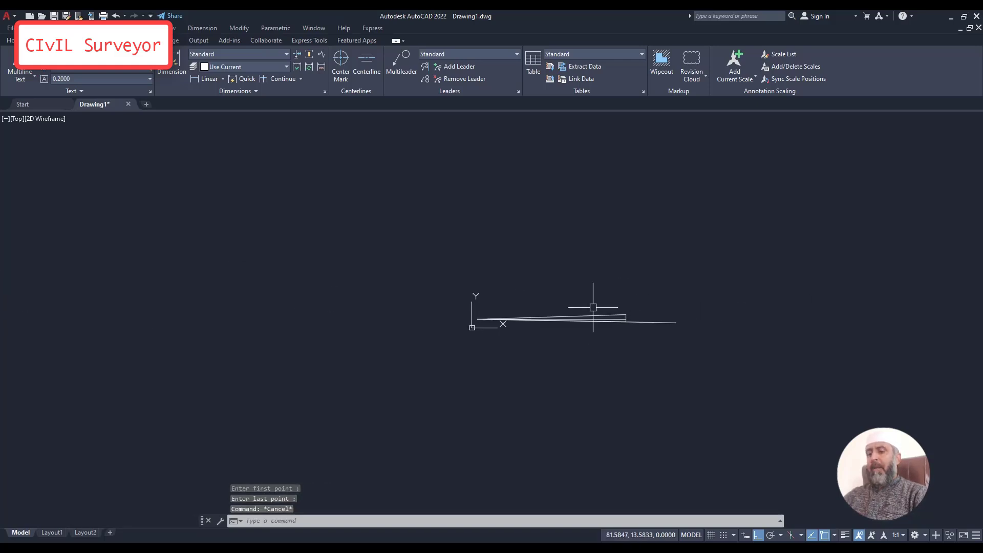
# Run DPG with a slope of 3% and draw a line from the shared left end to beyond the upper sloping line.
pyautogui.scroll(4, 593, 307)
pyautogui.write('DPG')
pyautogui.press('Return')
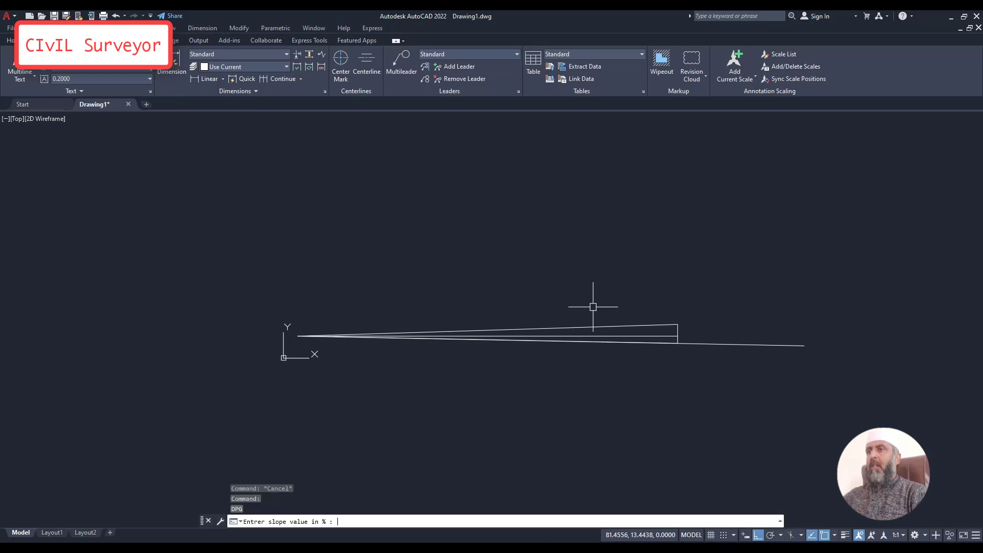
pyautogui.write('3')
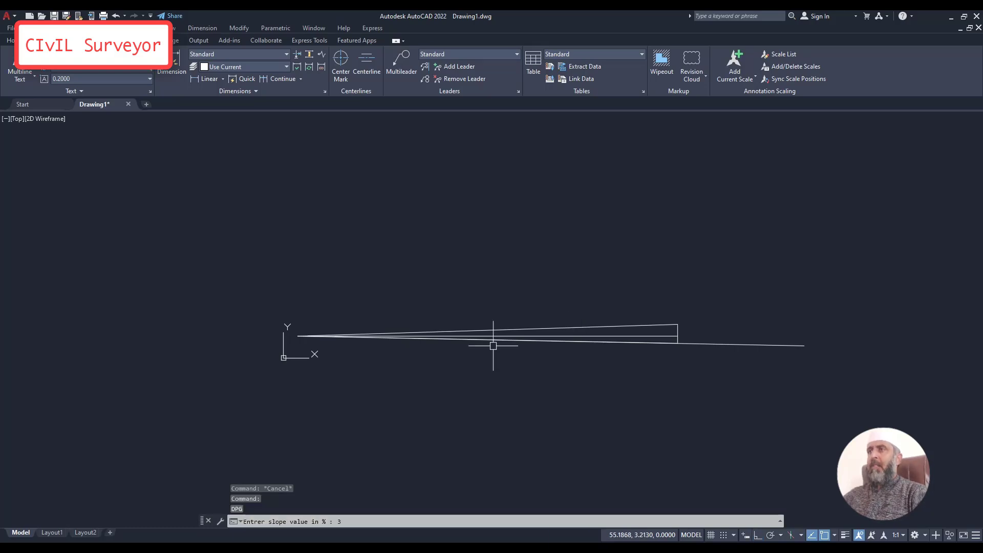
pyautogui.press('Return')
pyautogui.click(305, 336)
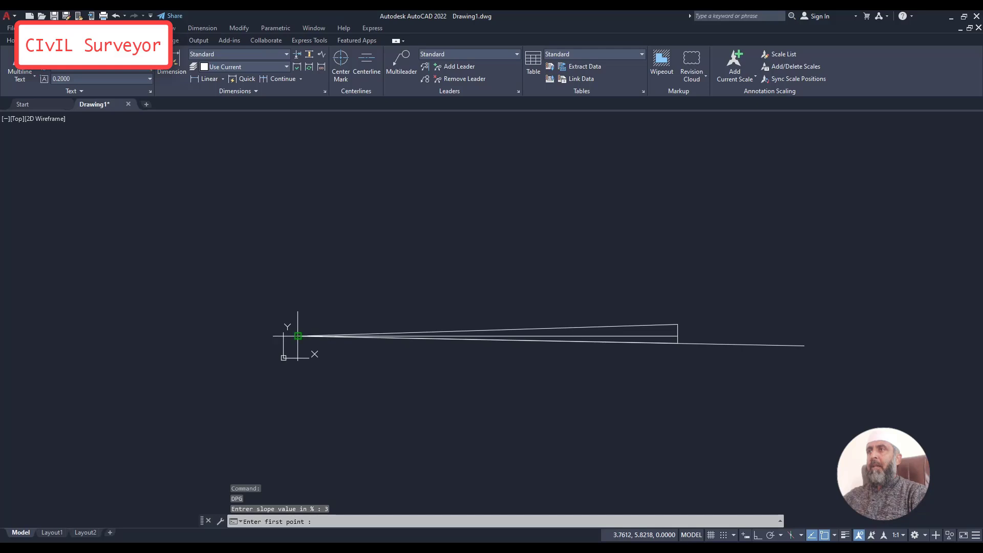
pyautogui.scroll(5, 659, 340)
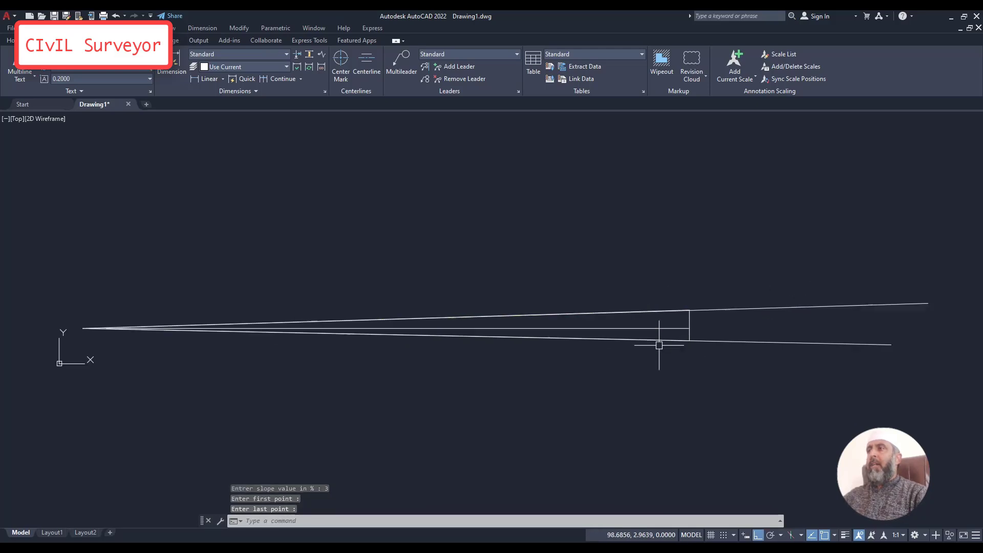
pyautogui.press('Escape')
pyautogui.scroll(-7, 600, 276)
pyautogui.scroll(4, 641, 297)
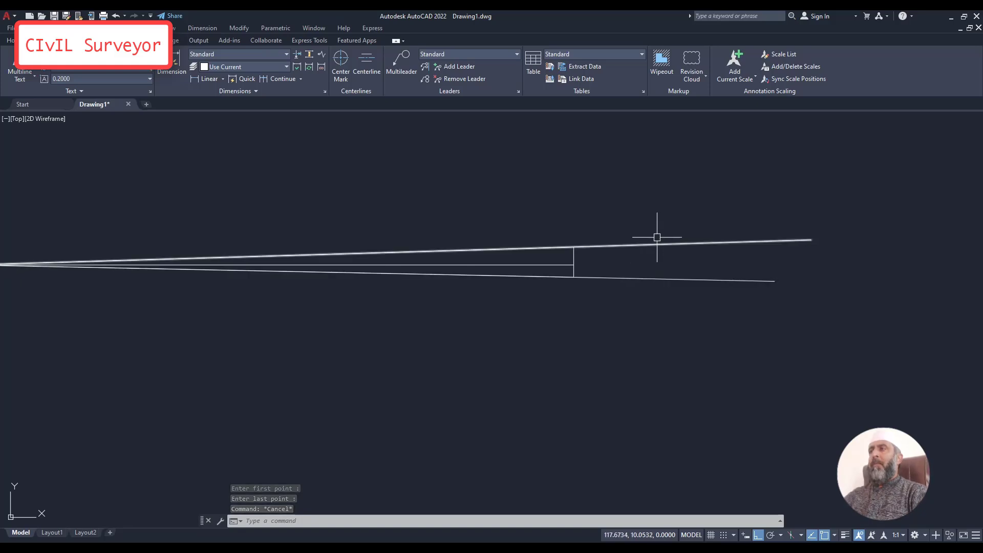
# Select all the polylines and sloping lines in the drawing and erase them.
pyautogui.scroll(-3, 653, 229)
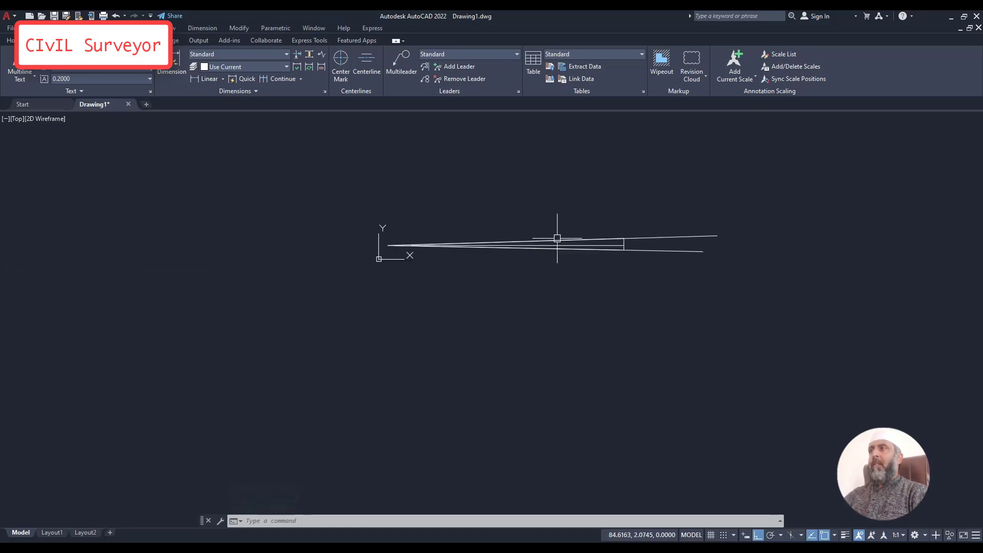
pyautogui.click(776, 250)
pyautogui.click(360, 334)
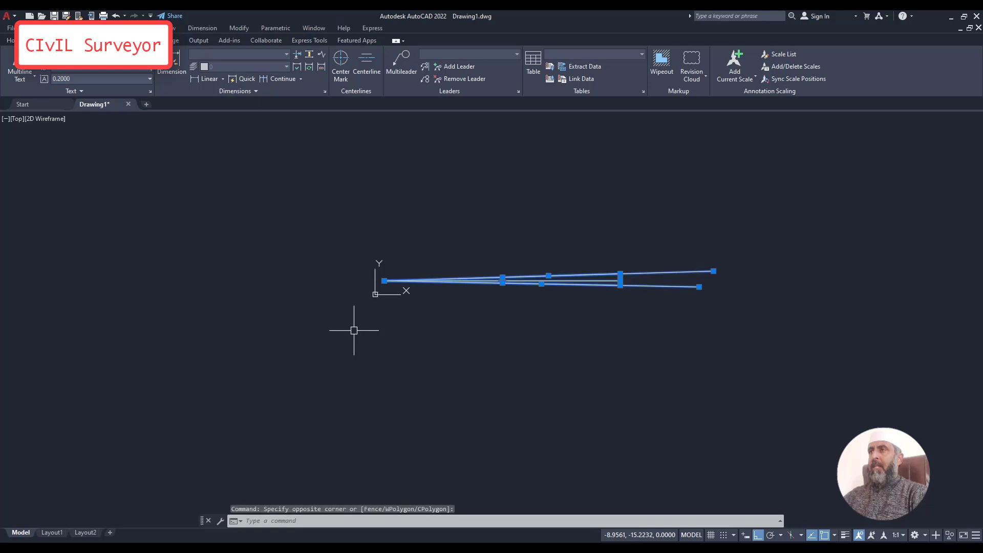
pyautogui.press('Delete')
# Draw a long line with DPG at a slope of -2%, starting above and to the right of the origin.
pyautogui.moveTo(381, 300); pyautogui.dragTo(314, 318, button='middle')
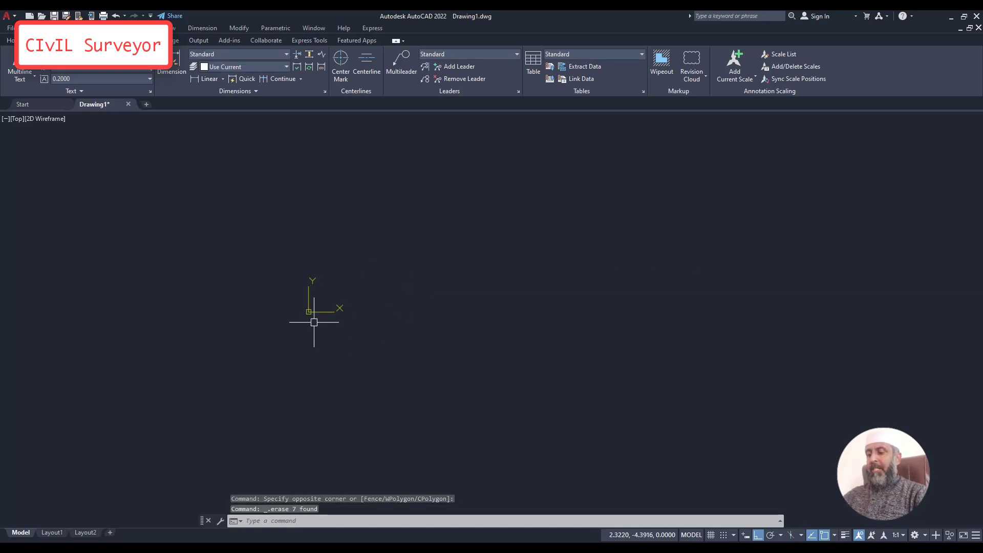
pyautogui.write('dpg')
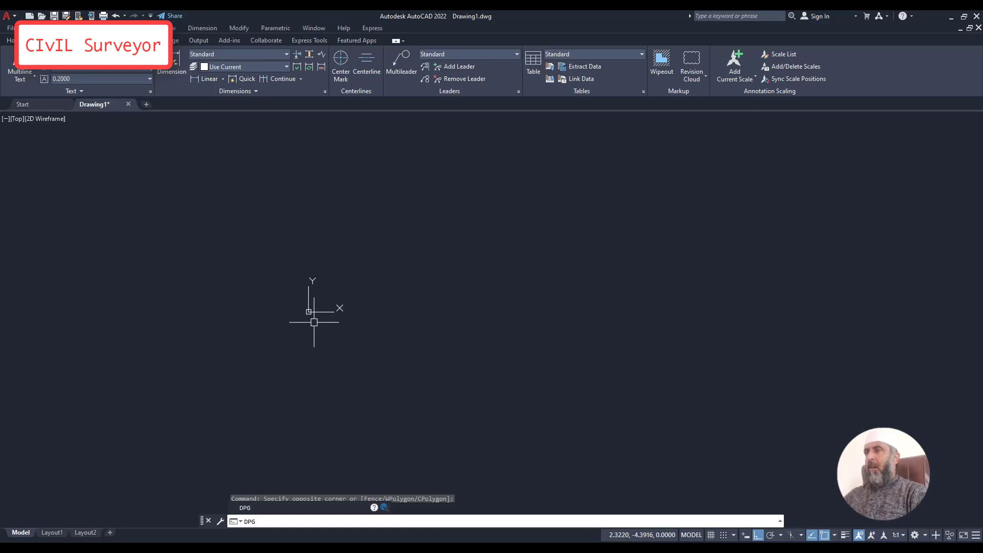
pyautogui.press('Return')
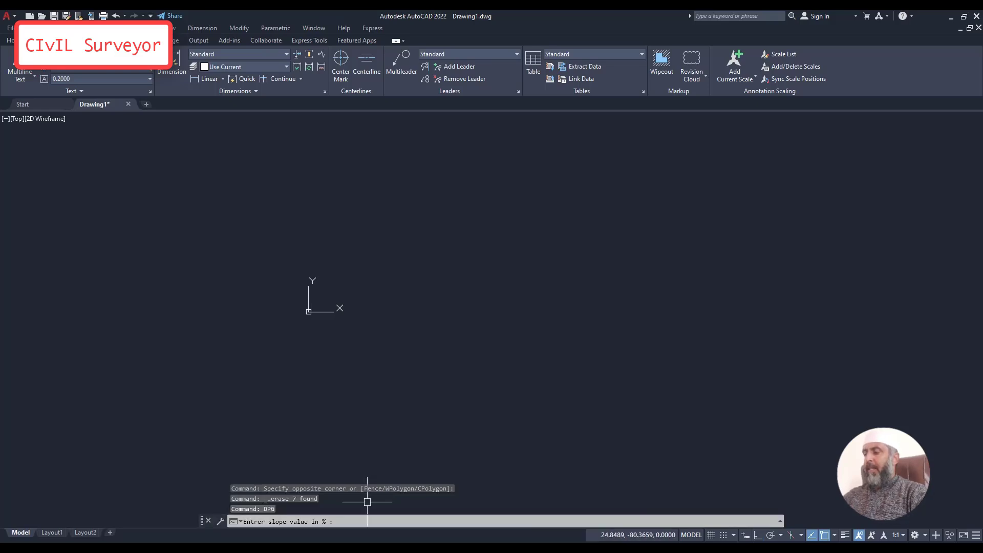
pyautogui.write('-2')
pyautogui.press('Return')
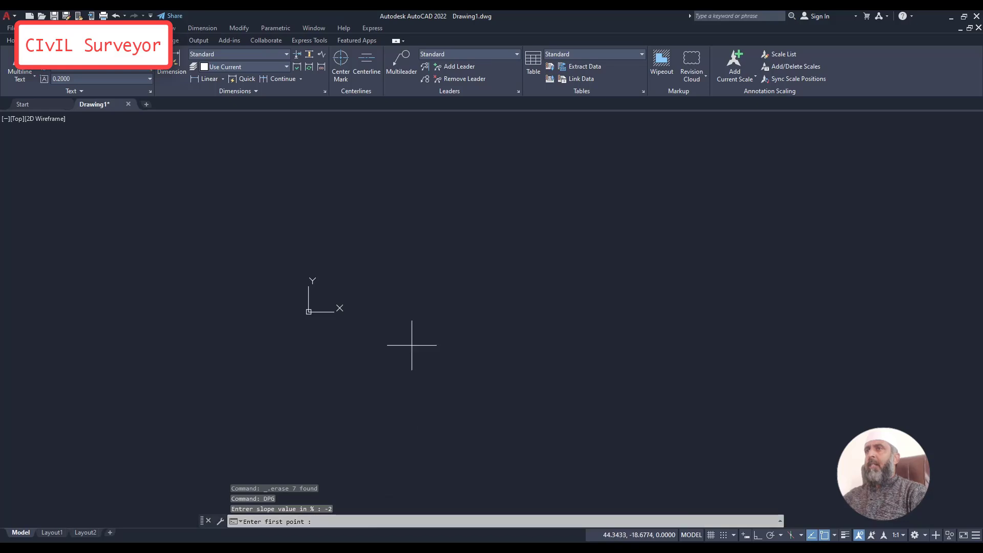
pyautogui.click(351, 272)
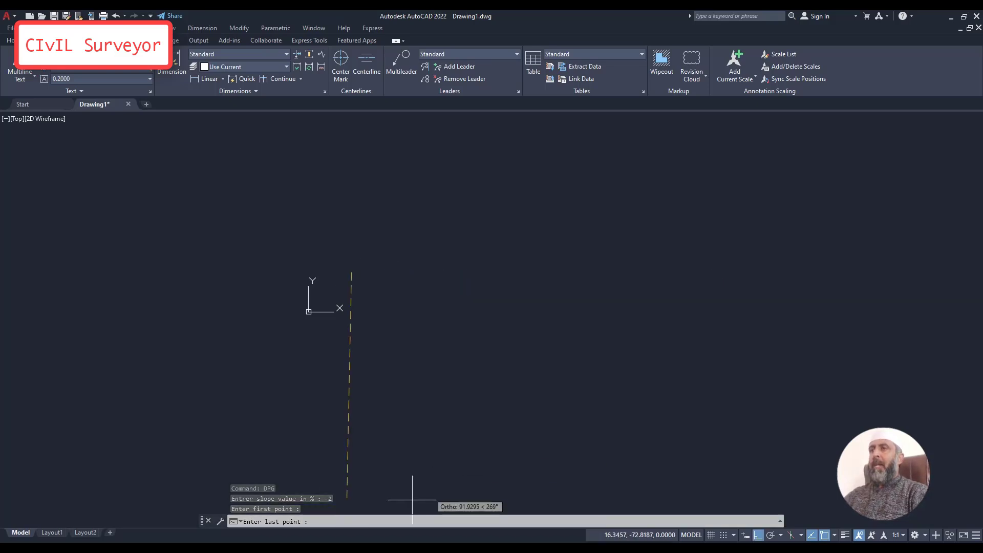
pyautogui.click(752, 304)
pyautogui.press('Escape')
# Draw a second DPG line at a slope of 3%, starting directly above the first line's left end and running to a similar width.
pyautogui.write('dp')
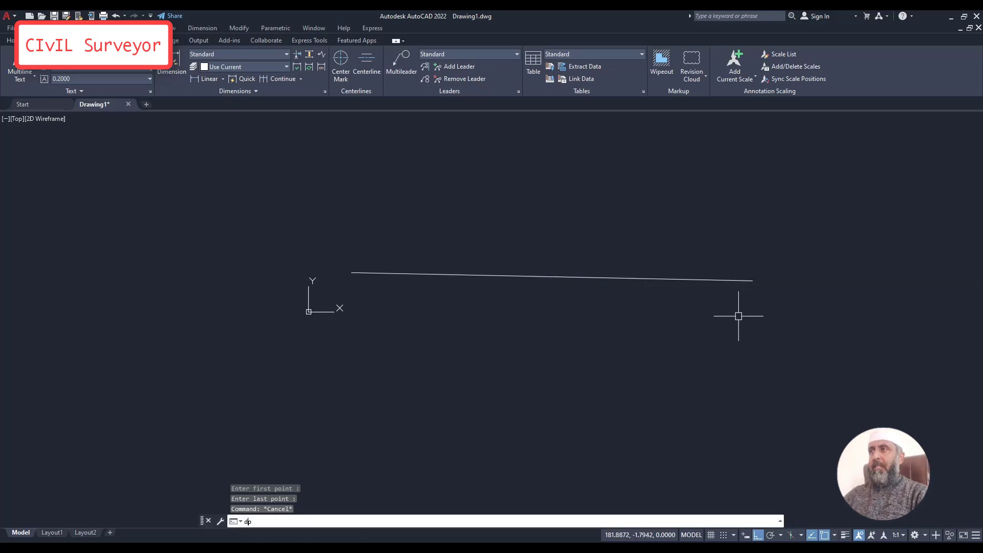
pyautogui.write('g')
pyautogui.press('Return')
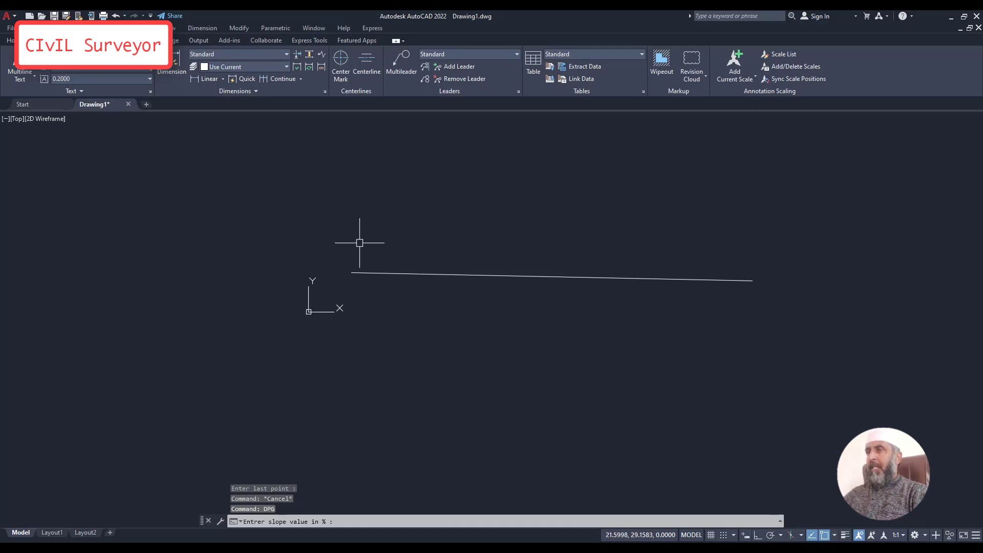
pyautogui.press('Return')
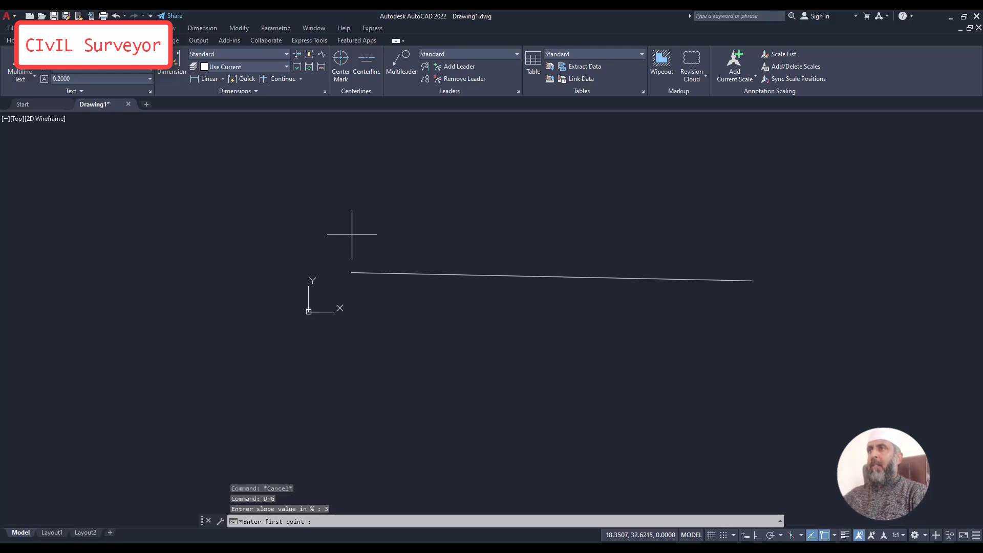
pyautogui.click(352, 234)
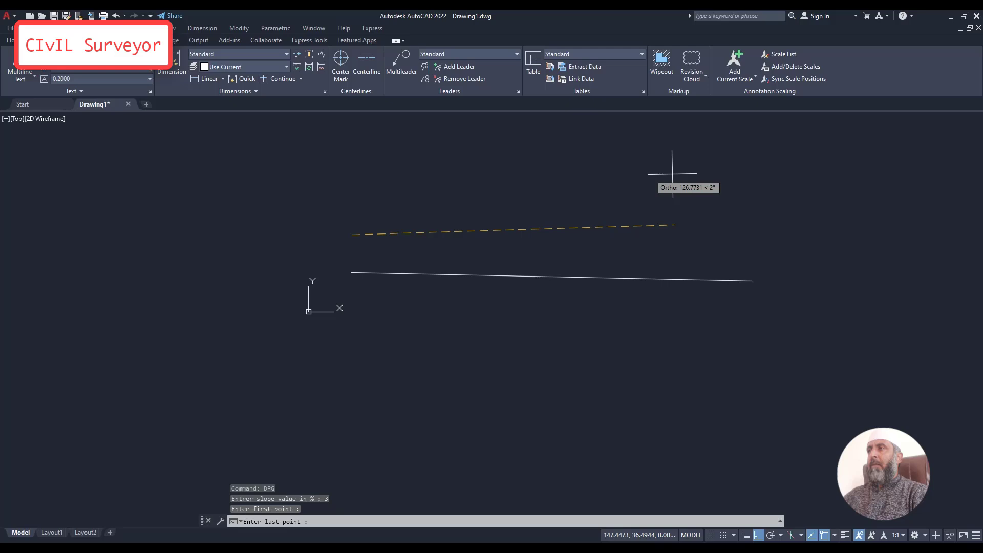
pyautogui.click(752, 185)
pyautogui.press('Escape')
pyautogui.moveTo(625, 260); pyautogui.dragTo(545, 277, button='middle')
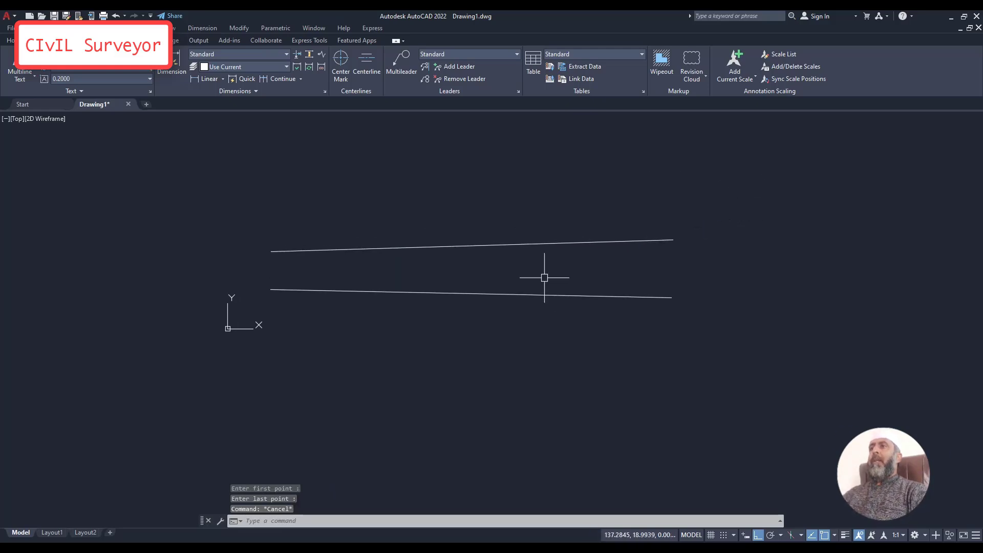
pyautogui.click(507, 294)
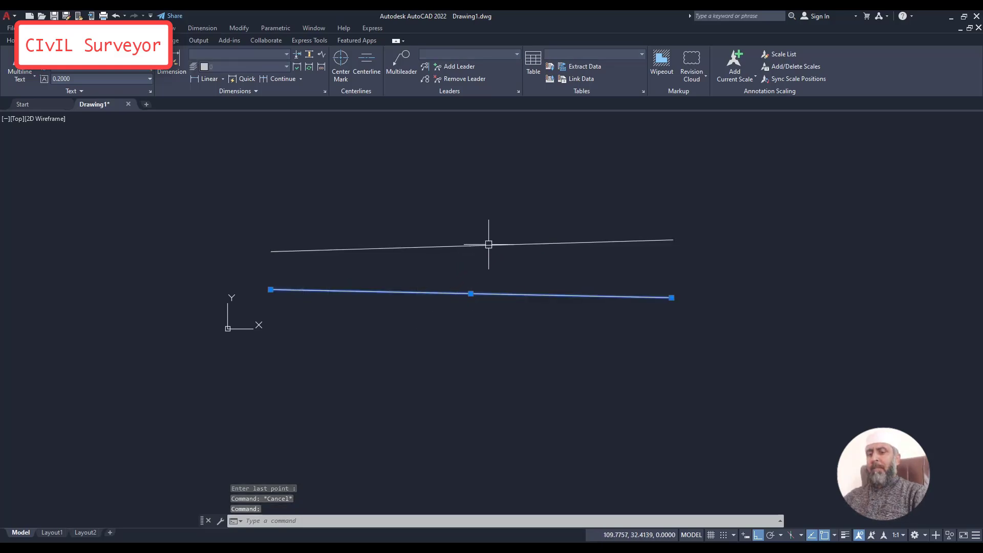
pyautogui.press('Escape')
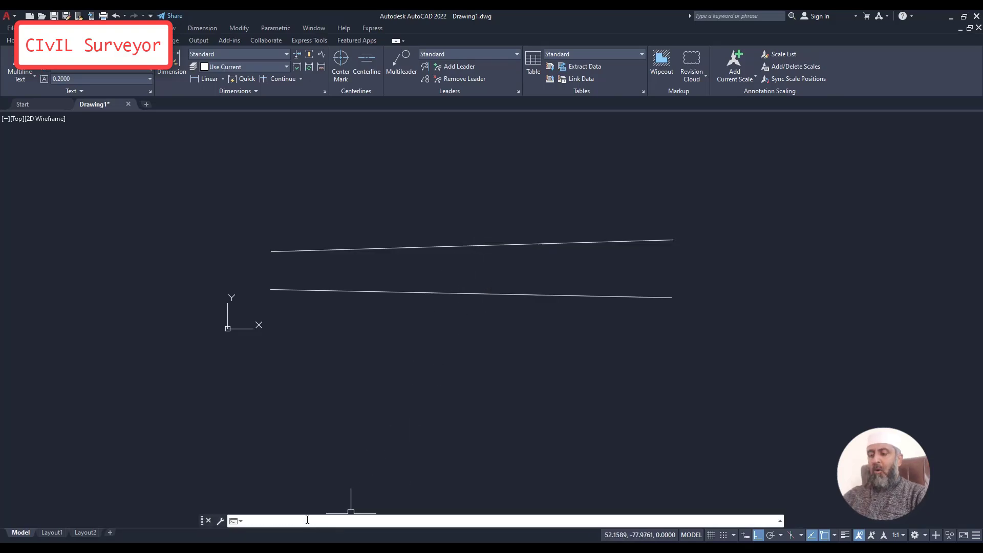
# Label the lower line's slope with PCG, picking a reference point near its left end and a second point past its middle.
pyautogui.write('g')
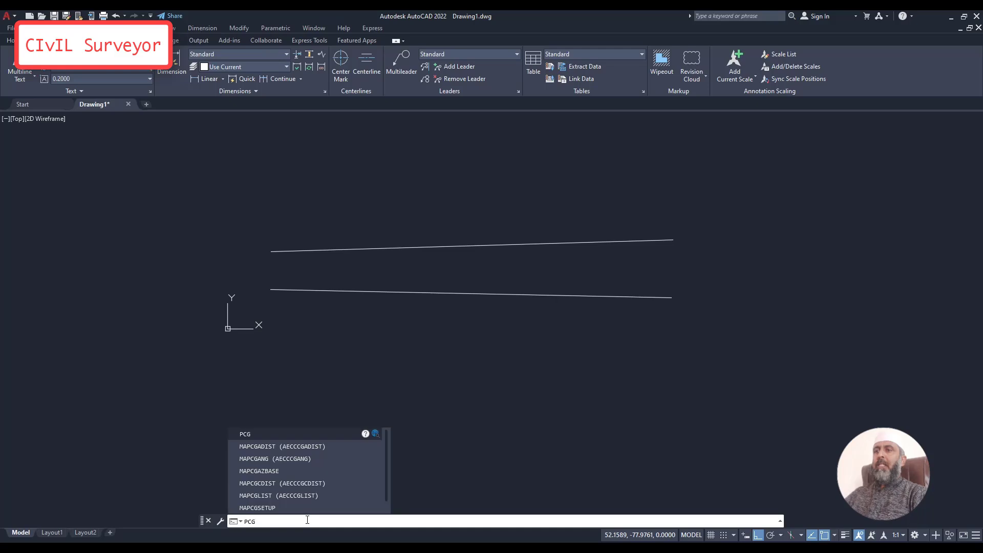
pyautogui.press('Return')
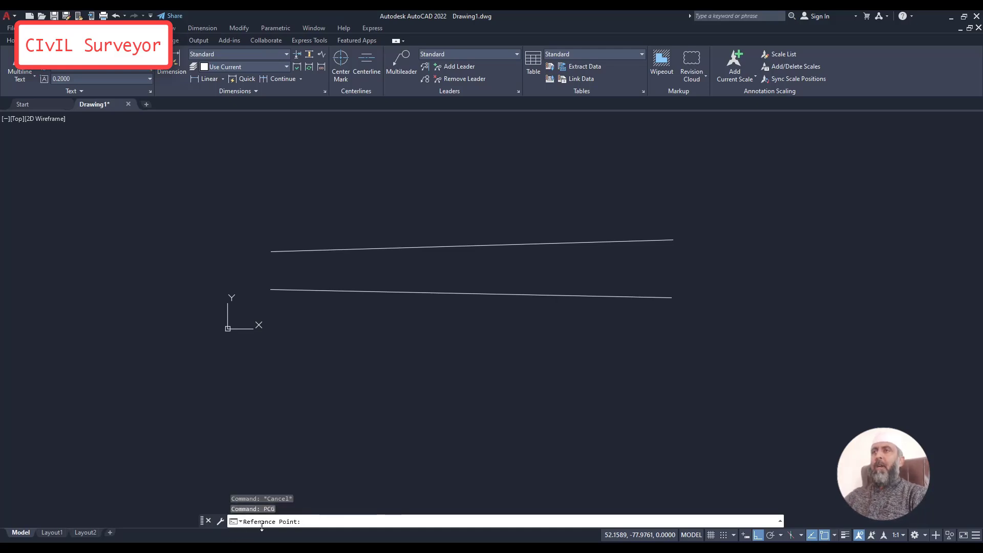
pyautogui.click(302, 290)
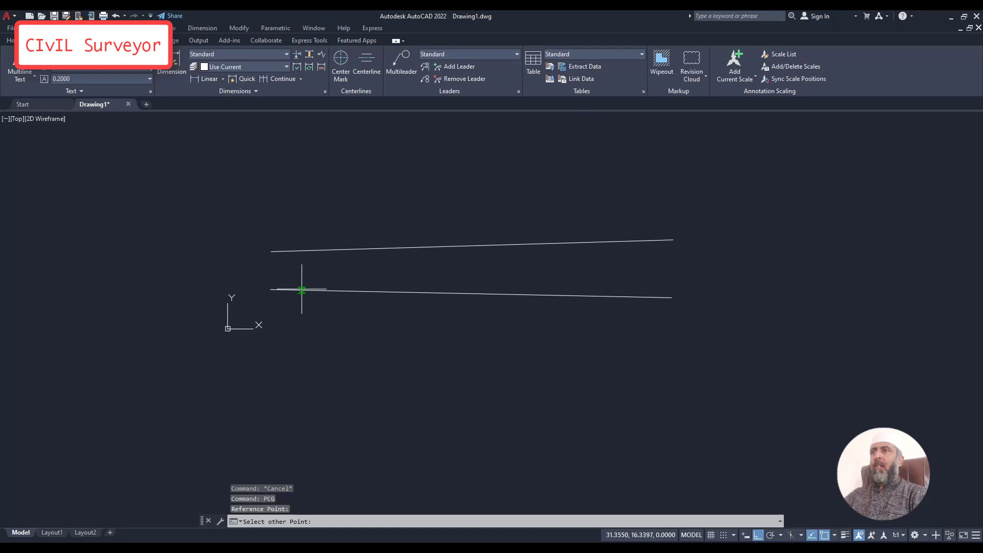
pyautogui.click(484, 295)
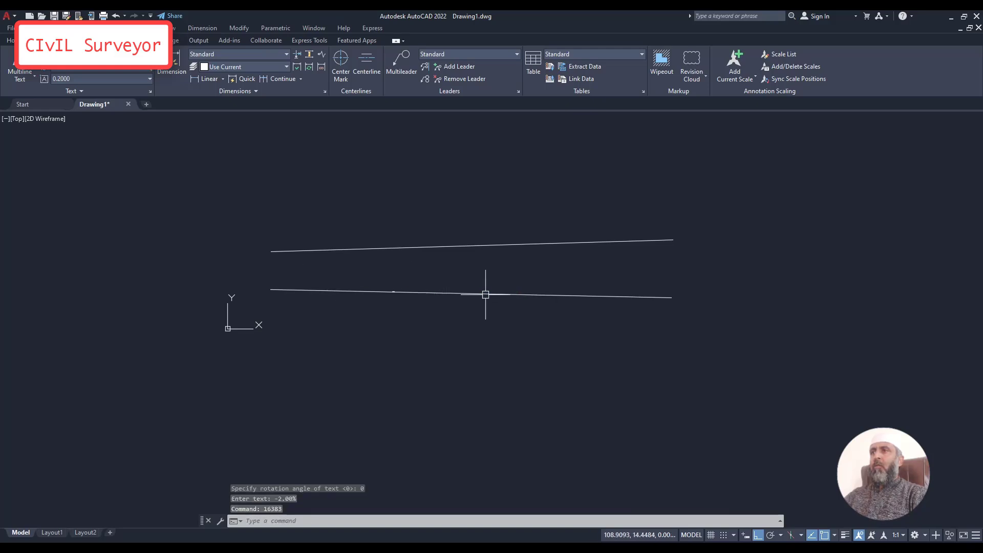
# Label the upper line's slope with PCG, picking a reference point near its left end and a second point further right.
pyautogui.scroll(3, 378, 292)
pyautogui.scroll(3, 450, 270)
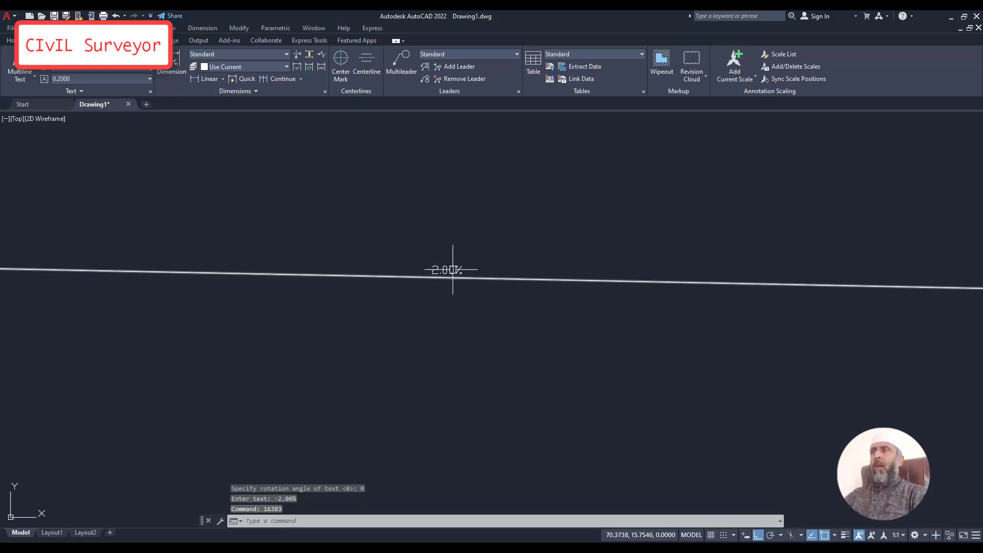
pyautogui.scroll(-6, 455, 264)
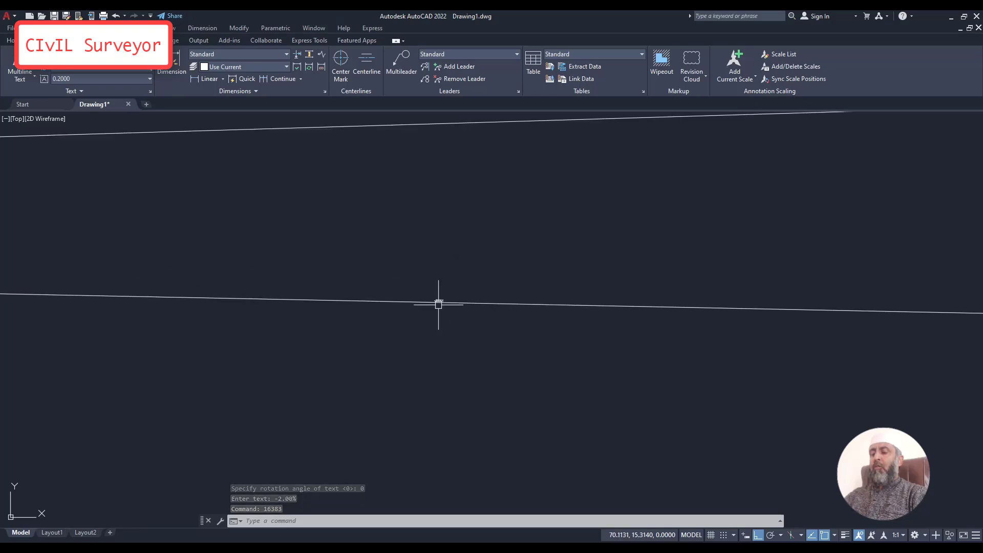
pyautogui.write('pc')
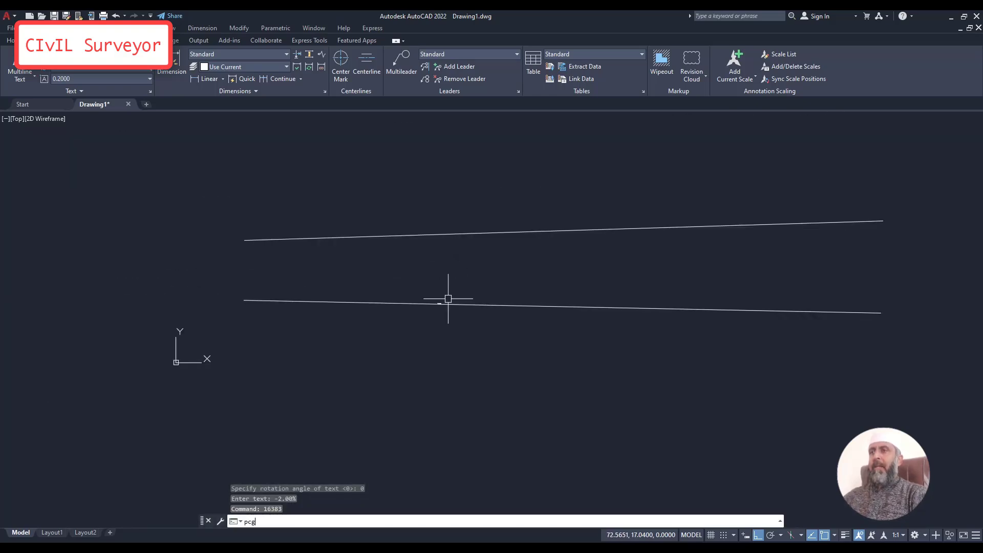
pyautogui.write('g')
pyautogui.press('Return')
pyautogui.click(298, 237)
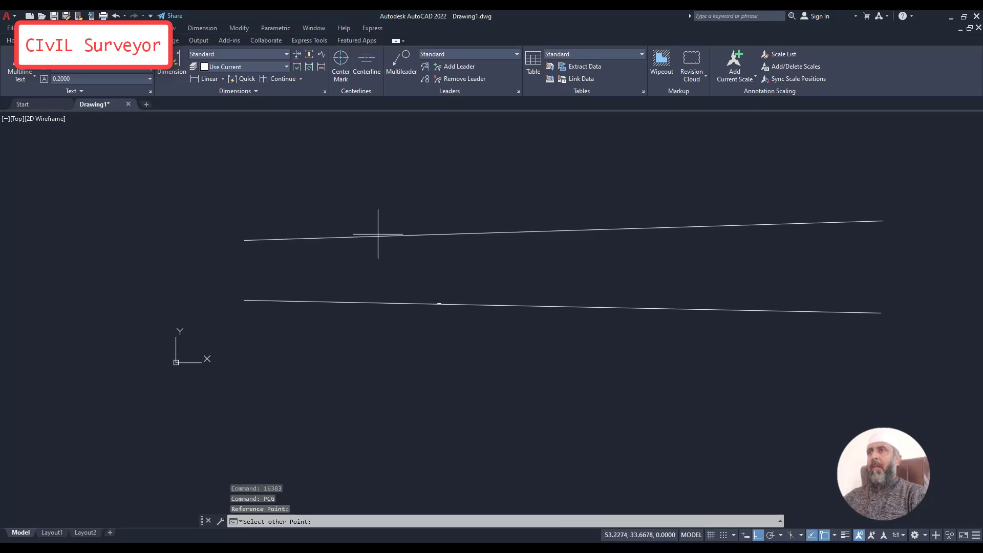
pyautogui.click(414, 235)
pyautogui.scroll(5, 367, 236)
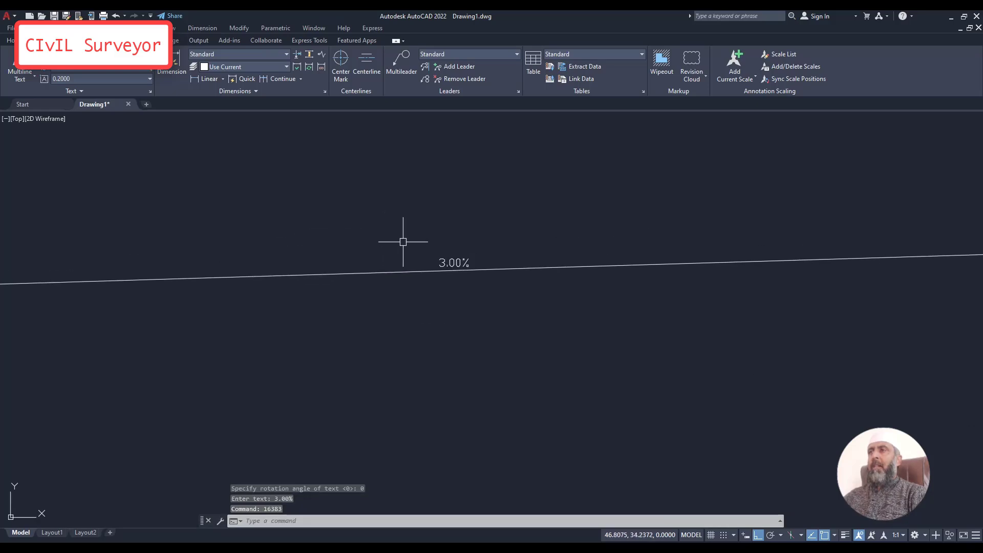
pyautogui.scroll(-6, 391, 241)
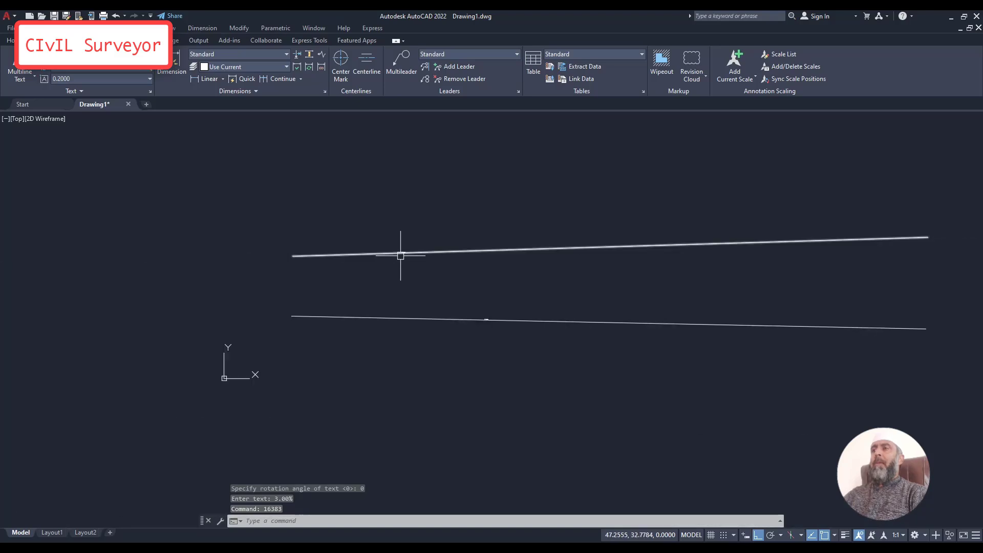
# Add a second PCG slope label near the lower line's middle, picking its points from left to right beyond the existing label.
pyautogui.moveTo(400, 257); pyautogui.dragTo(396, 272, button='middle')
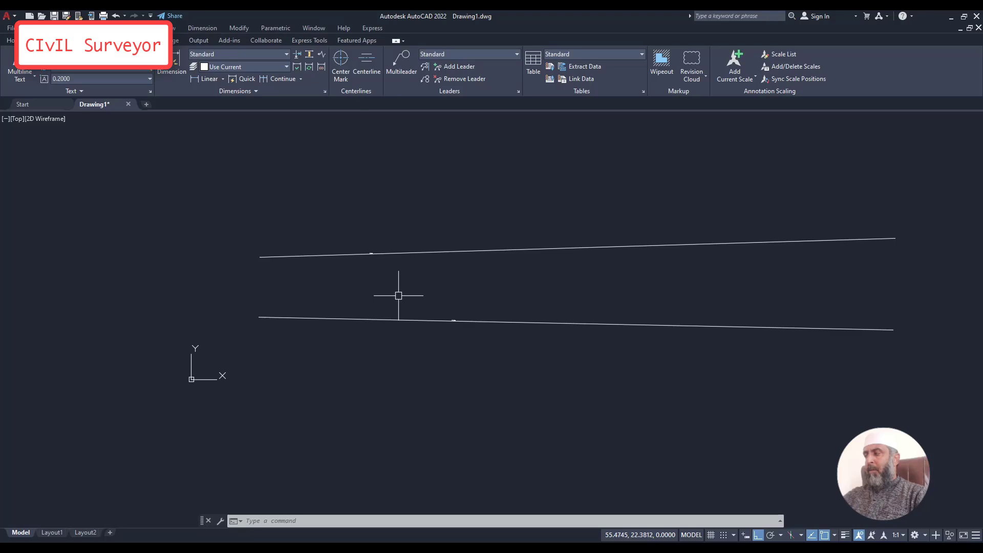
pyautogui.write('cg')
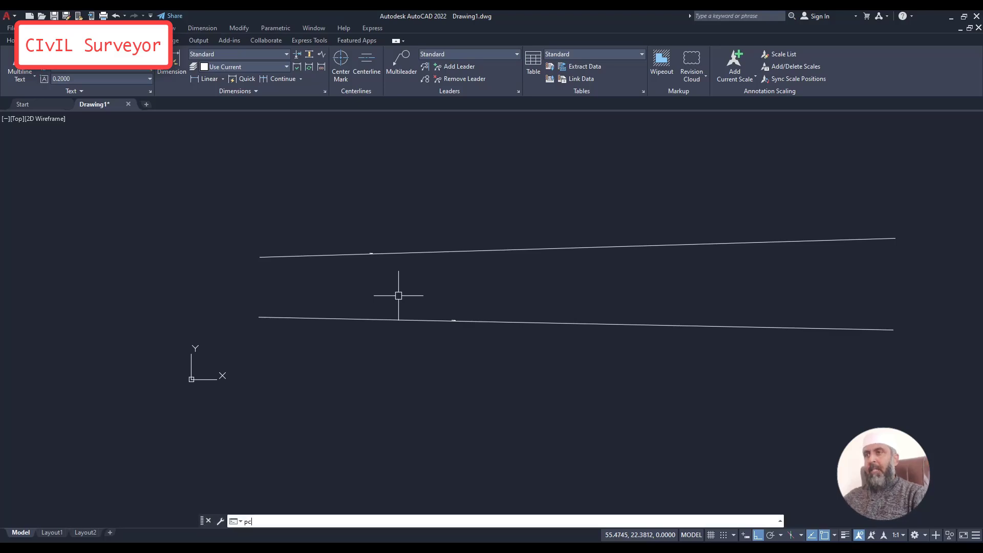
pyautogui.press('Return')
pyautogui.scroll(6, 549, 331)
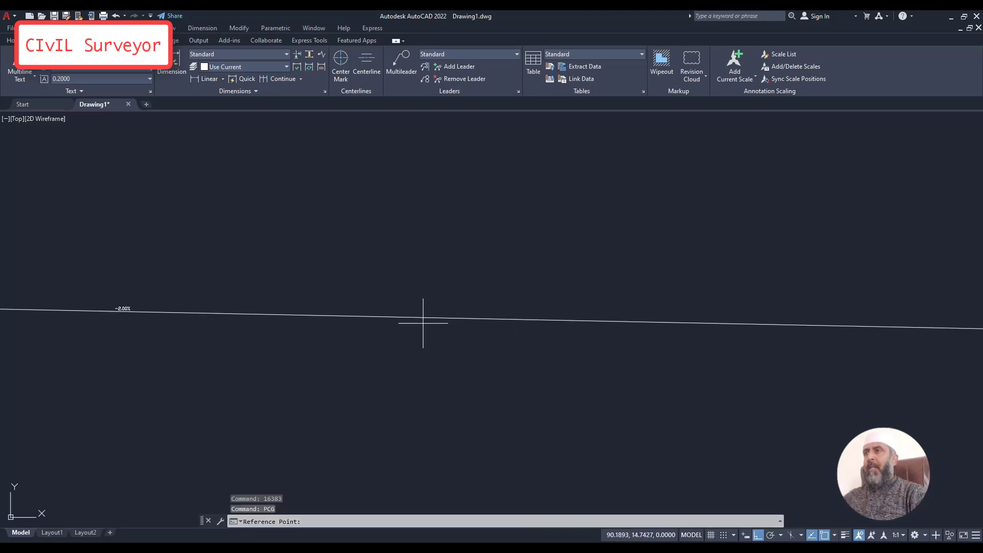
pyautogui.click(375, 316)
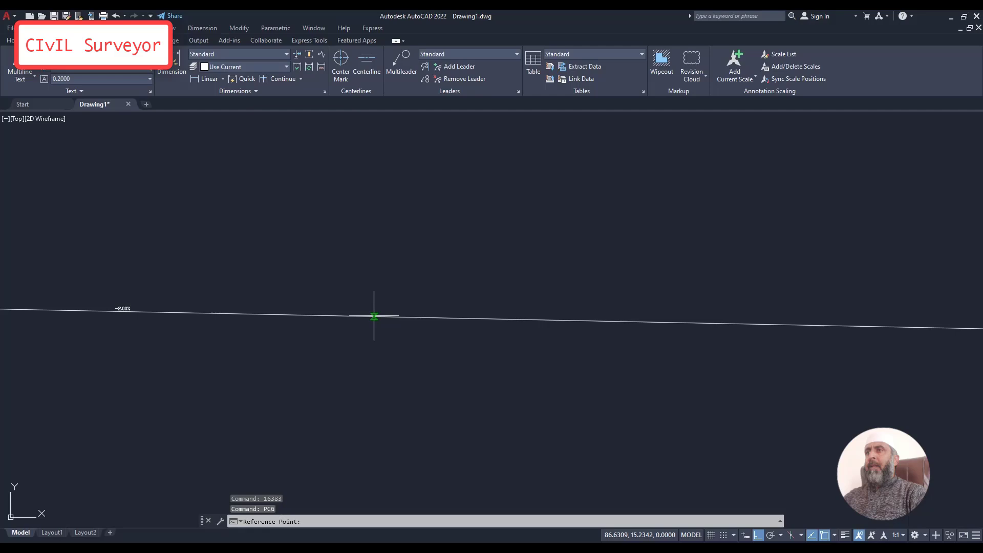
pyautogui.click(501, 320)
pyautogui.scroll(4, 439, 314)
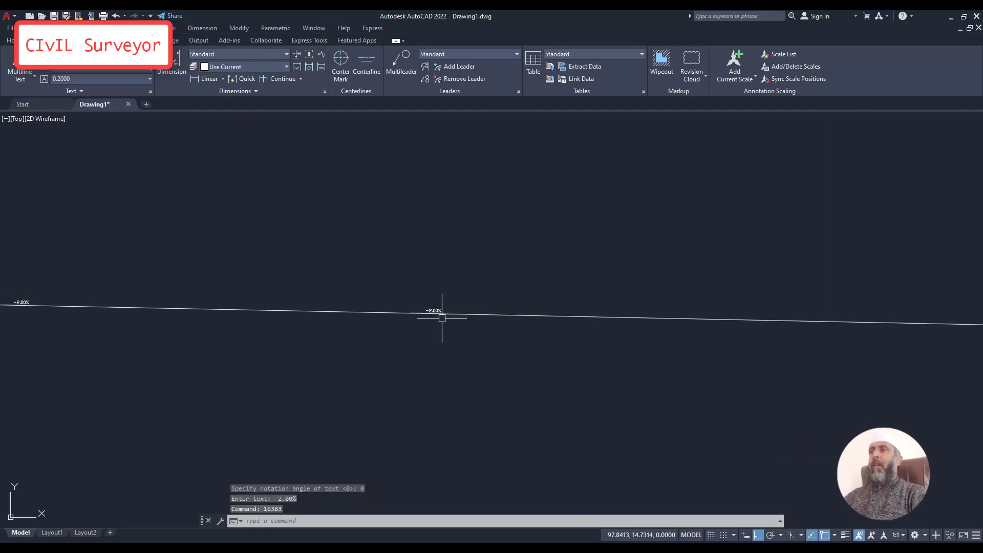
pyautogui.scroll(-5, 442, 318)
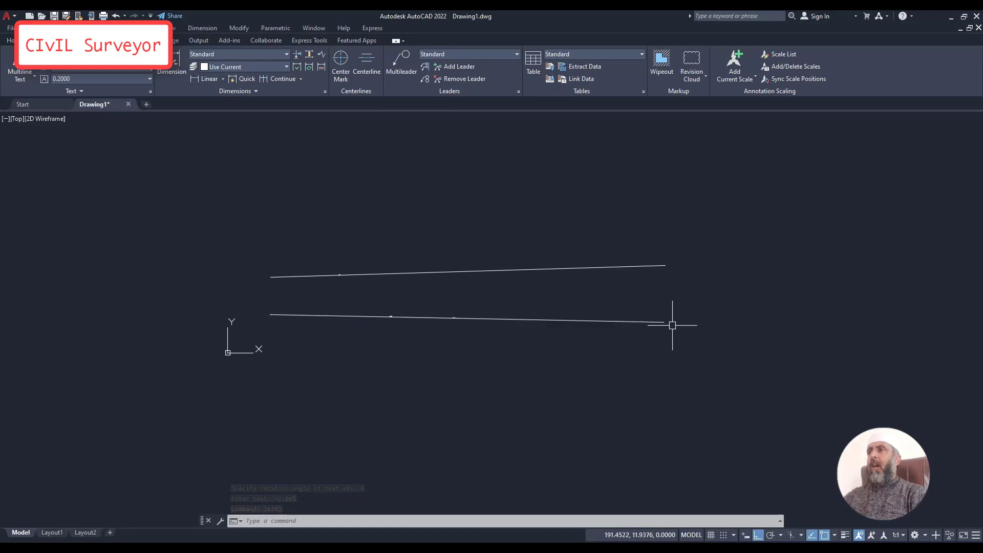
# Add a third PCG slope label to the lower line's right half, with the reference point on the right and the other point left of it.
pyautogui.scroll(2, 410, 310)
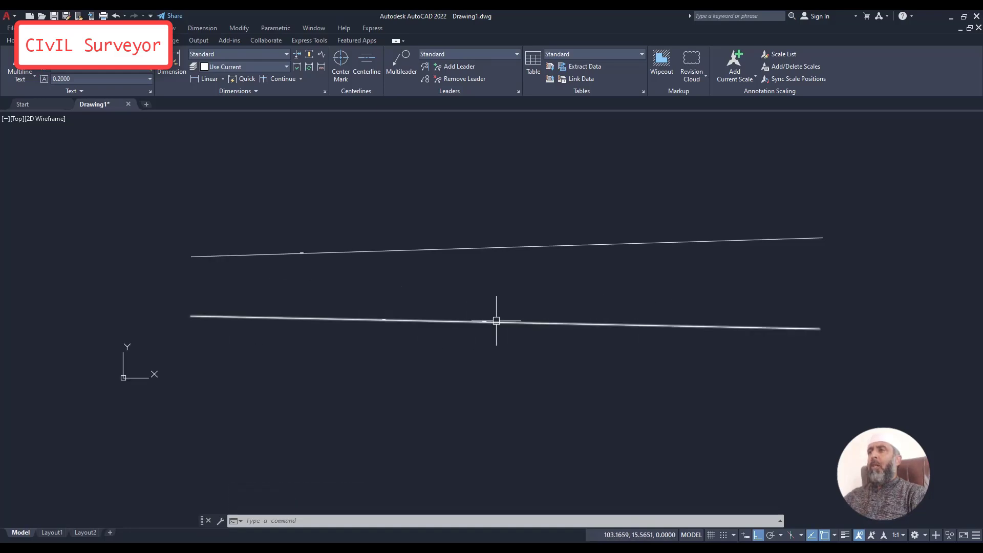
pyautogui.scroll(5, 490, 320)
pyautogui.scroll(-4, 451, 323)
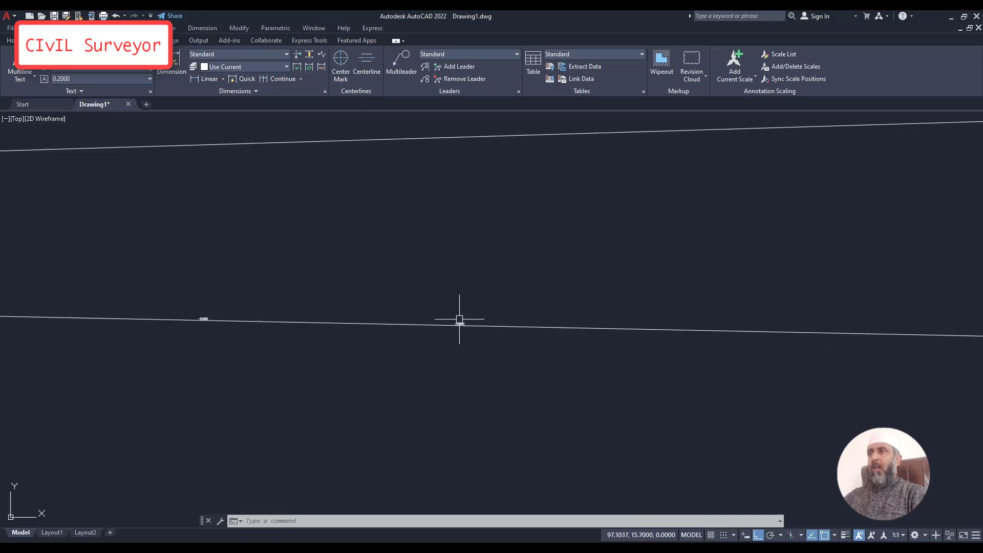
pyautogui.write('pc')
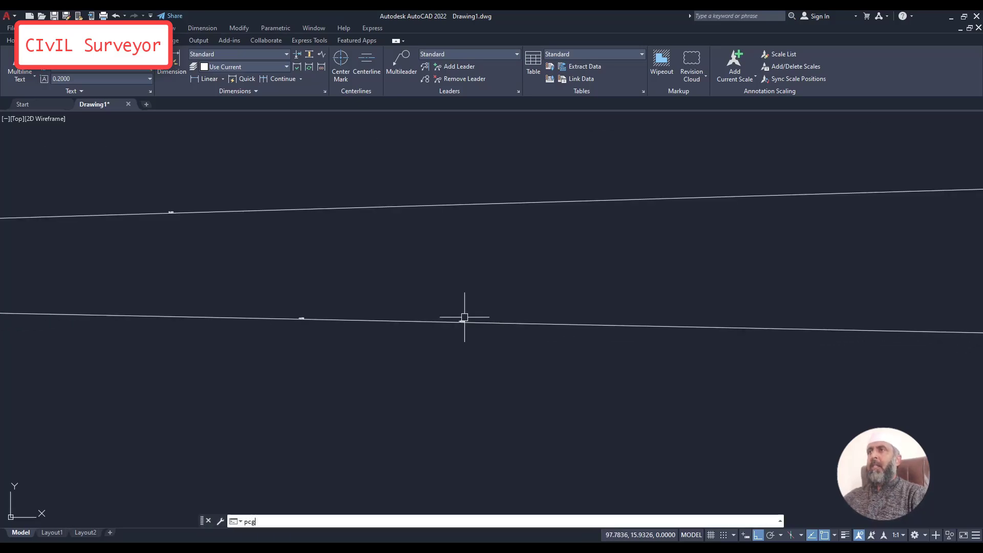
pyautogui.write('g')
pyautogui.press('Return')
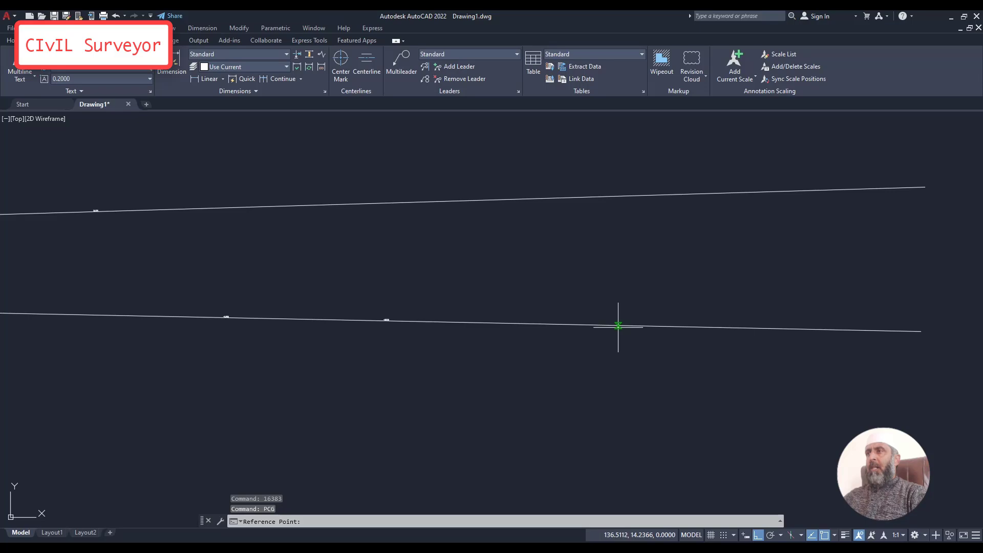
pyautogui.click(622, 326)
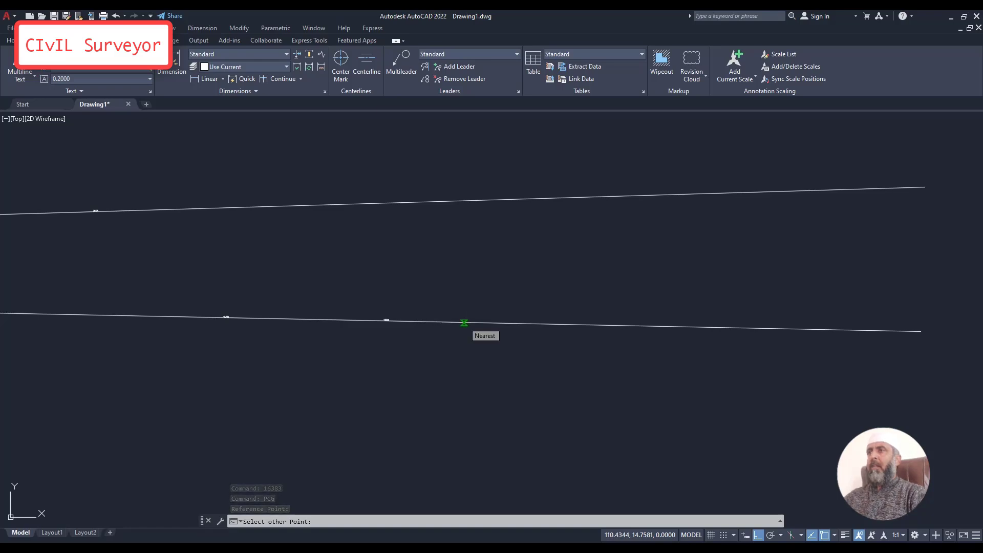
pyautogui.click(464, 323)
pyautogui.scroll(2, 552, 322)
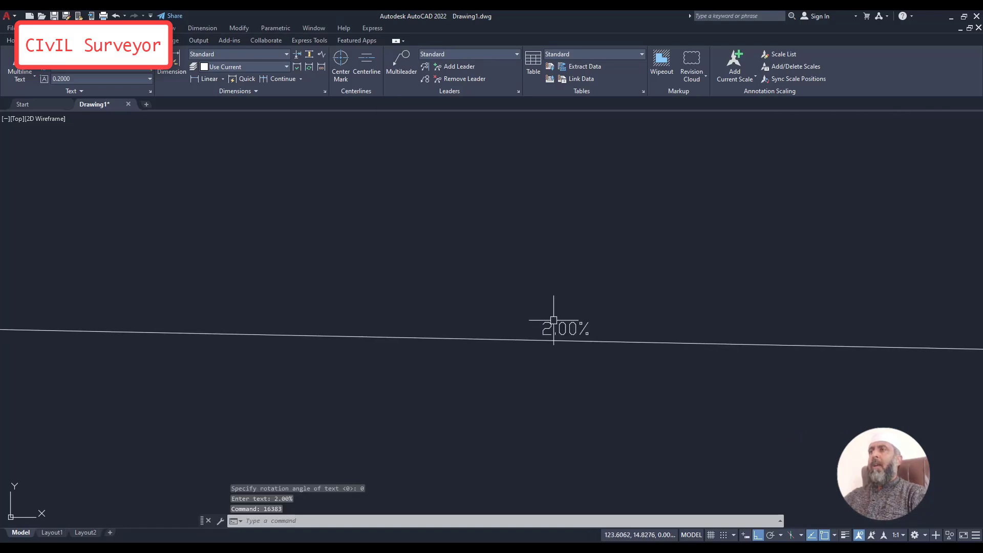
pyautogui.scroll(3, 558, 319)
pyautogui.scroll(-5, 573, 323)
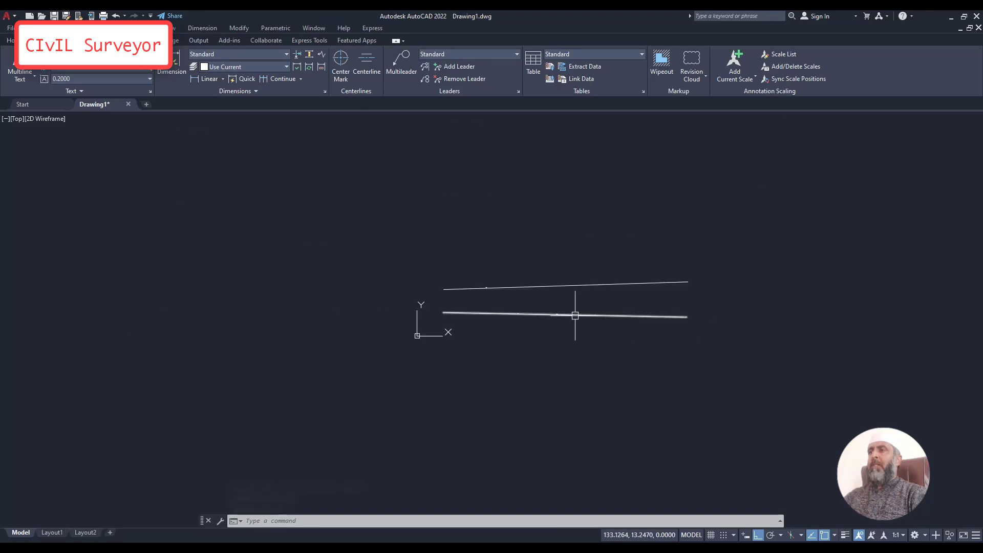
# Add a second PCG slope label to the upper line, picking a reference point near its middle and the other point to its left.
pyautogui.scroll(4, 597, 321)
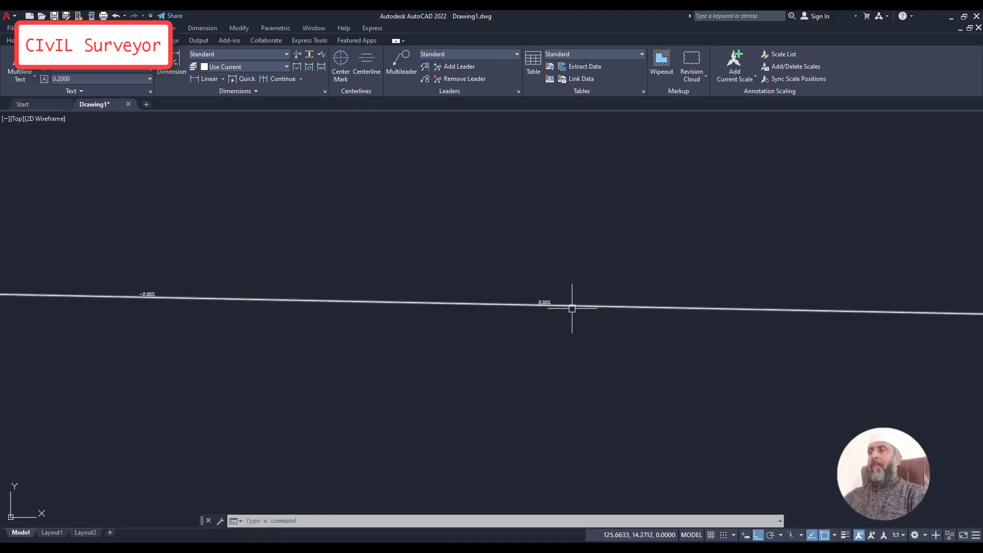
pyautogui.scroll(-2, 573, 307)
pyautogui.moveTo(513, 257); pyautogui.dragTo(537, 301, button='middle')
pyautogui.write('PCG')
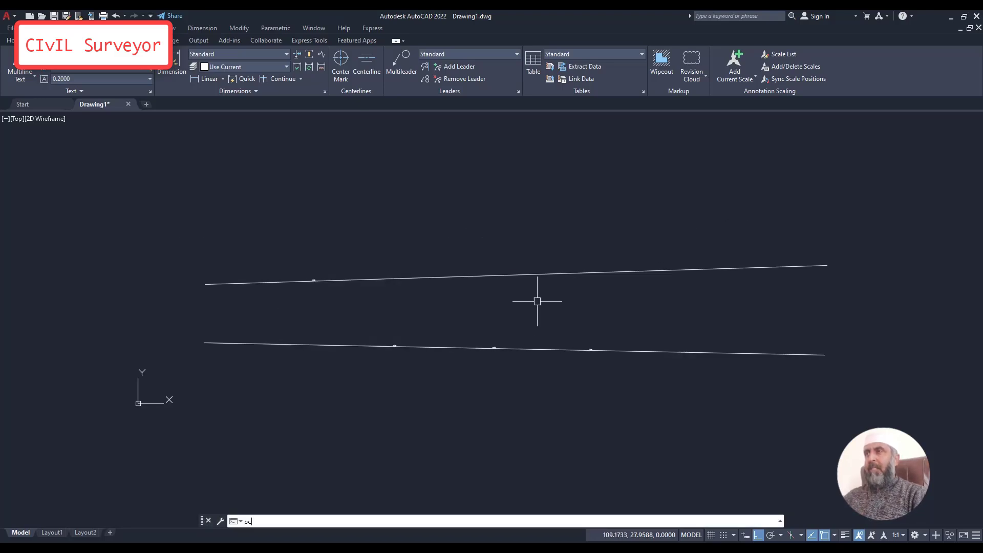
pyautogui.press('Return')
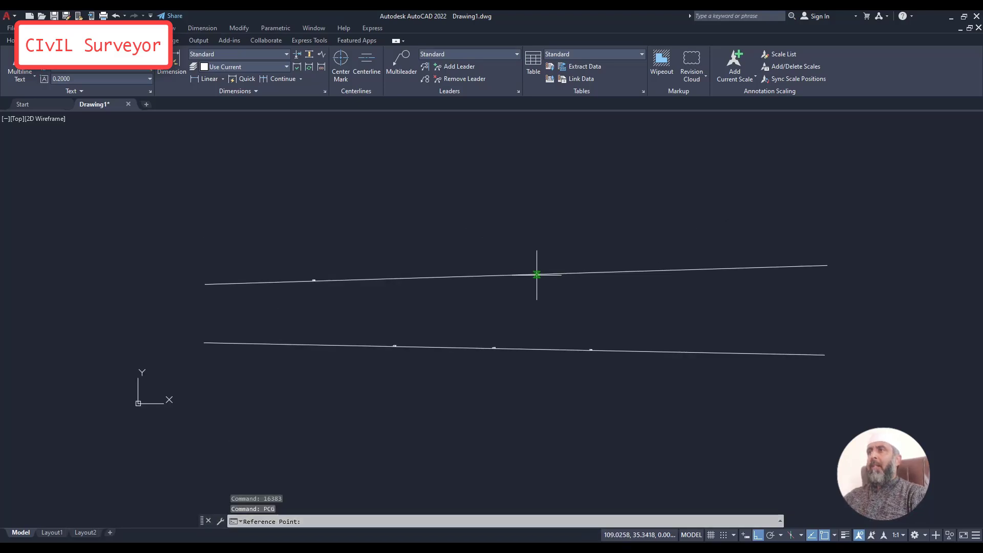
pyautogui.click(536, 275)
pyautogui.click(433, 278)
pyautogui.scroll(3, 461, 274)
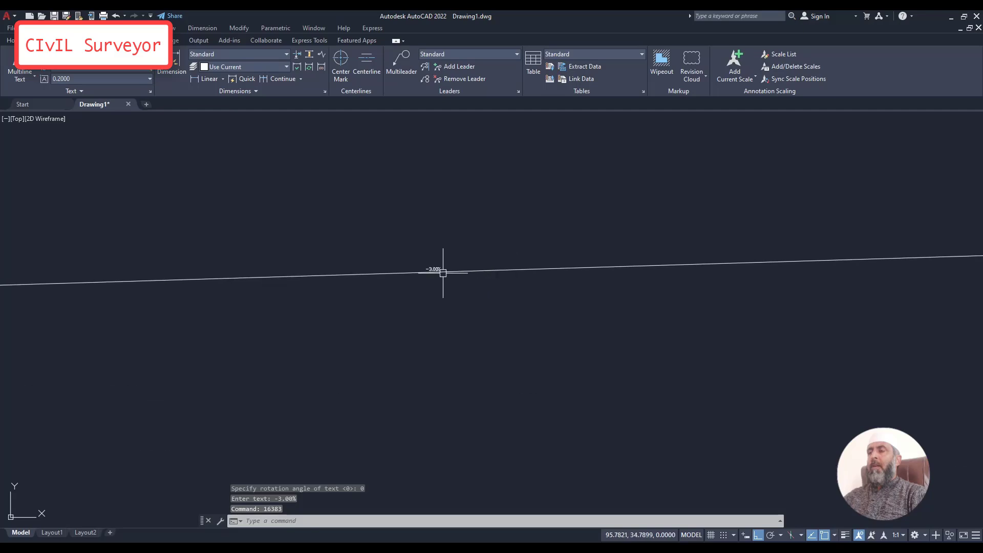
pyautogui.moveTo(448, 272); pyautogui.dragTo(551, 275, button='middle')
pyautogui.scroll(-4, 550, 274)
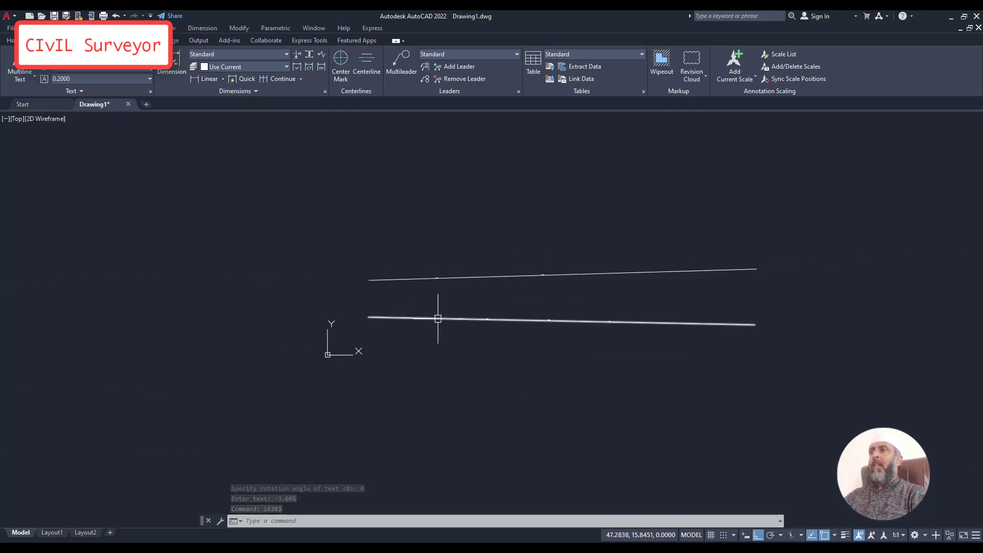
# Examine the slope labels along both lines, comparing the signs produced by left-to-right and right-to-left point picks.
pyautogui.scroll(4, 528, 319)
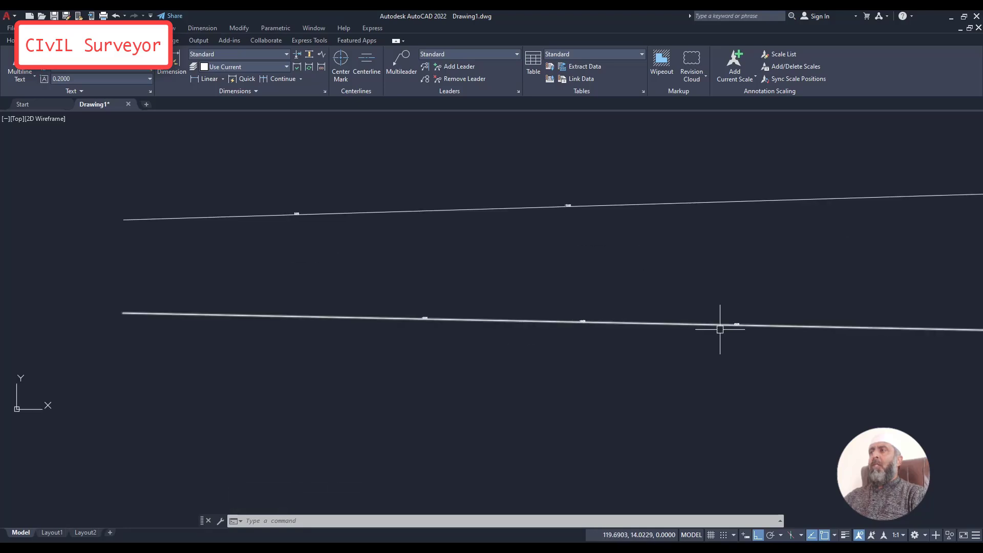
pyautogui.scroll(4, 748, 324)
pyautogui.scroll(-4, 597, 314)
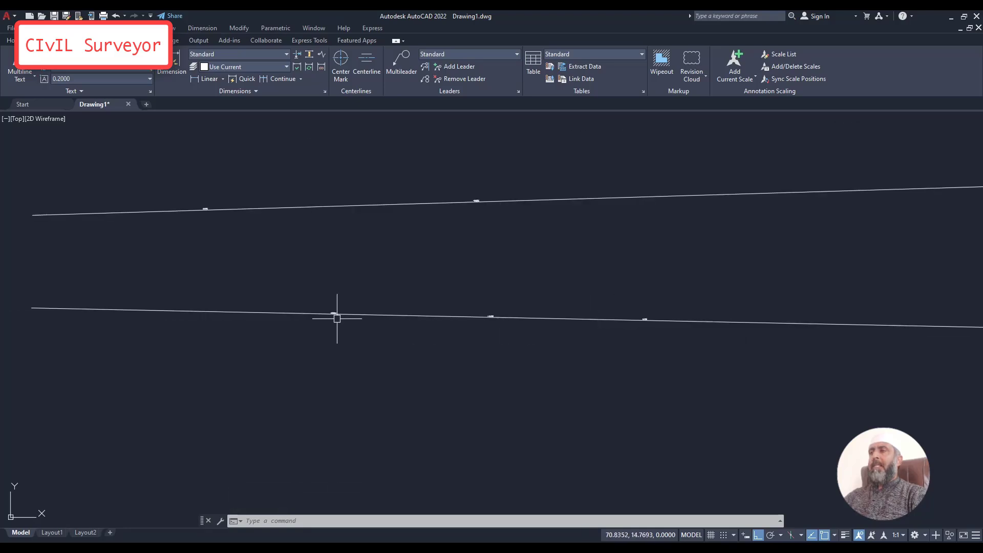
pyautogui.scroll(-3, 337, 318)
pyautogui.scroll(8, 427, 319)
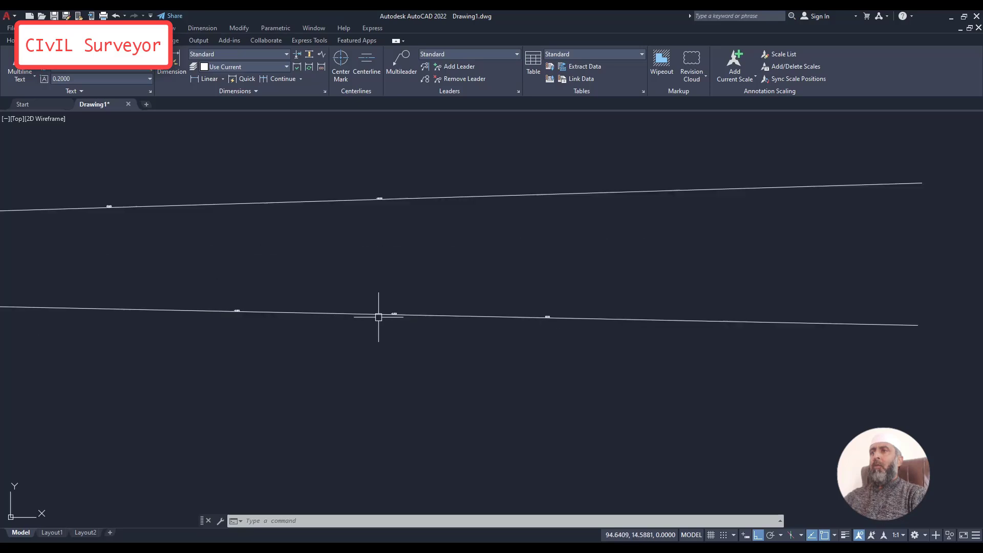
pyautogui.scroll(-5, 373, 319)
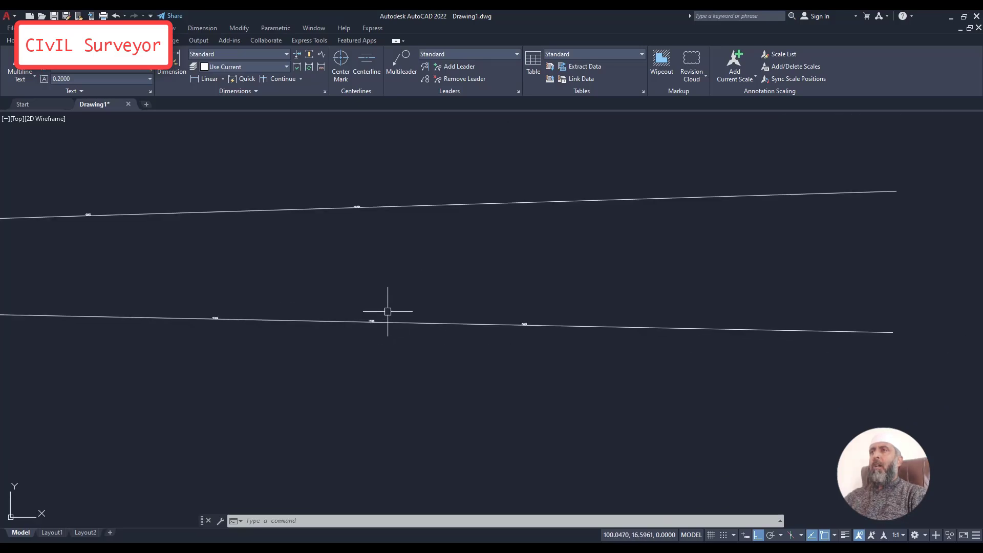
pyautogui.scroll(4, 380, 322)
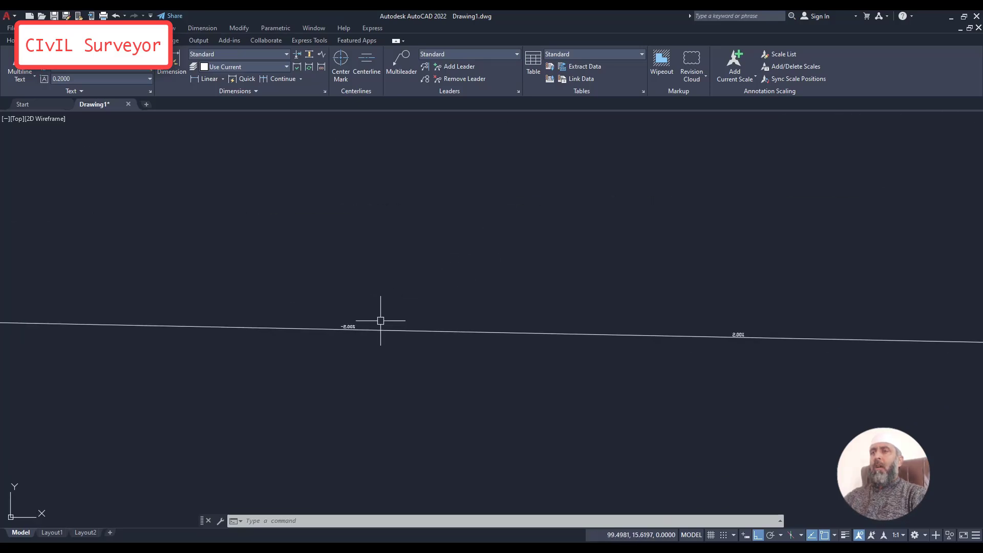
pyautogui.scroll(-6, 308, 329)
pyautogui.moveTo(309, 329); pyautogui.dragTo(330, 320, button='middle')
pyautogui.scroll(5, 411, 319)
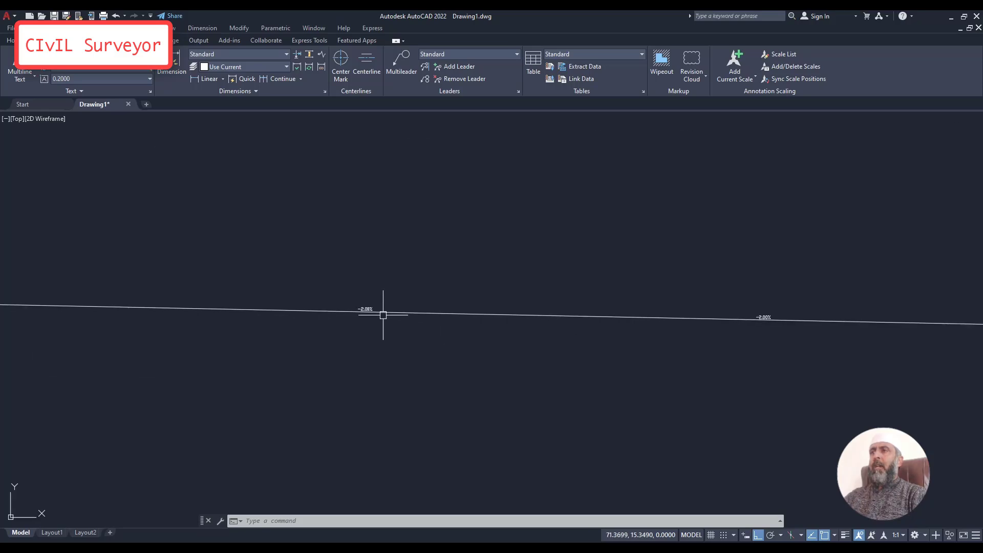
pyautogui.scroll(-3, 364, 313)
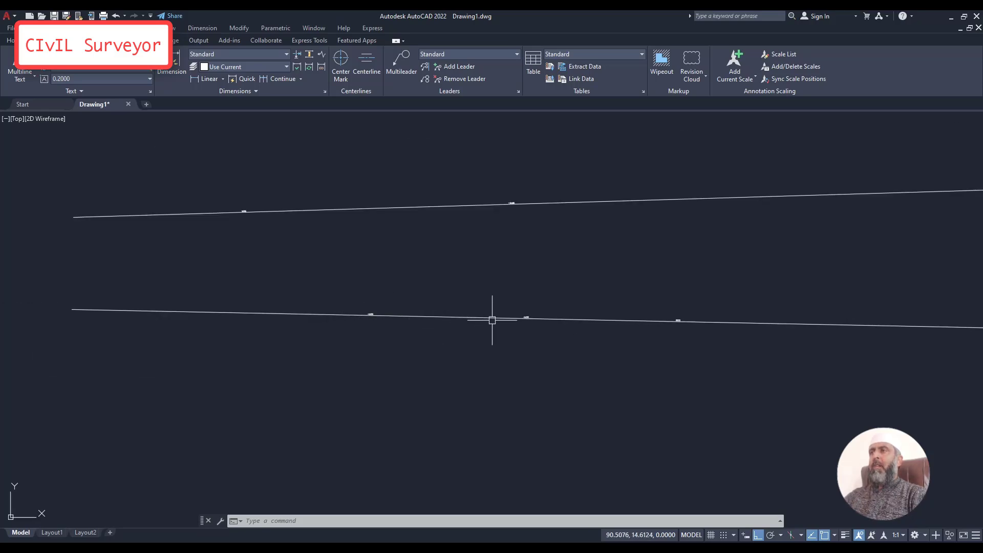
pyautogui.scroll(4, 492, 320)
pyautogui.scroll(2, 538, 312)
pyautogui.scroll(-2, 384, 314)
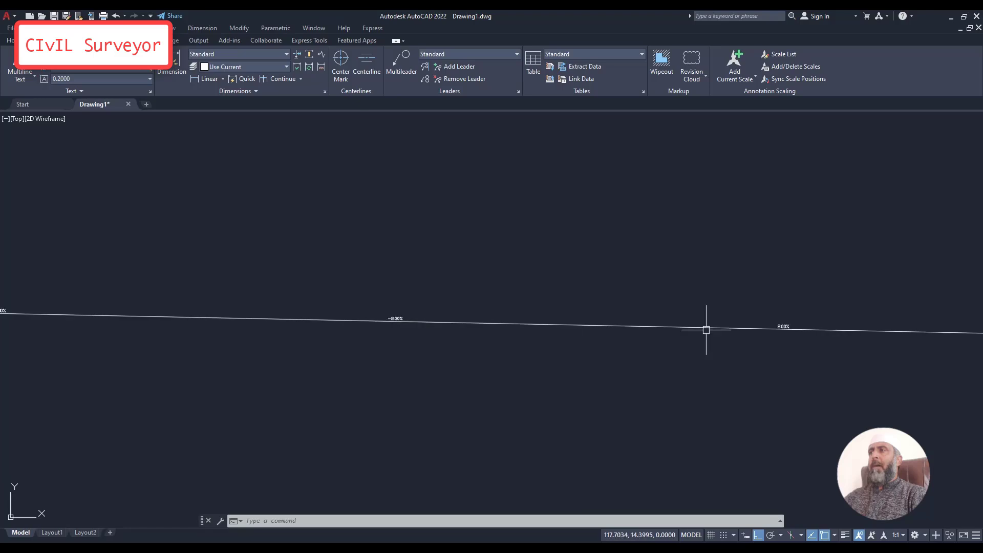
pyautogui.moveTo(706, 330); pyautogui.dragTo(626, 324, button='middle')
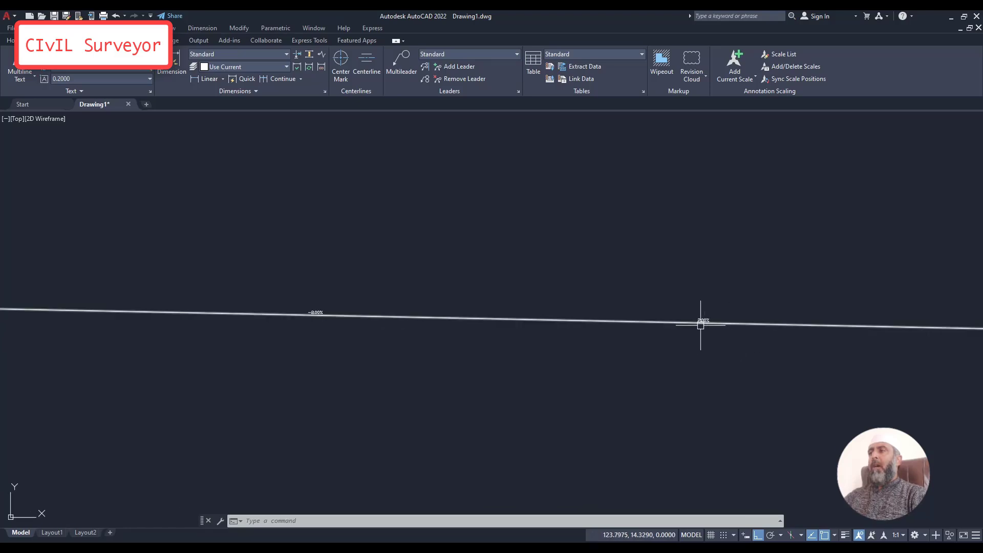
pyautogui.moveTo(702, 322); pyautogui.dragTo(611, 324, button='middle')
pyautogui.scroll(1, 610, 324)
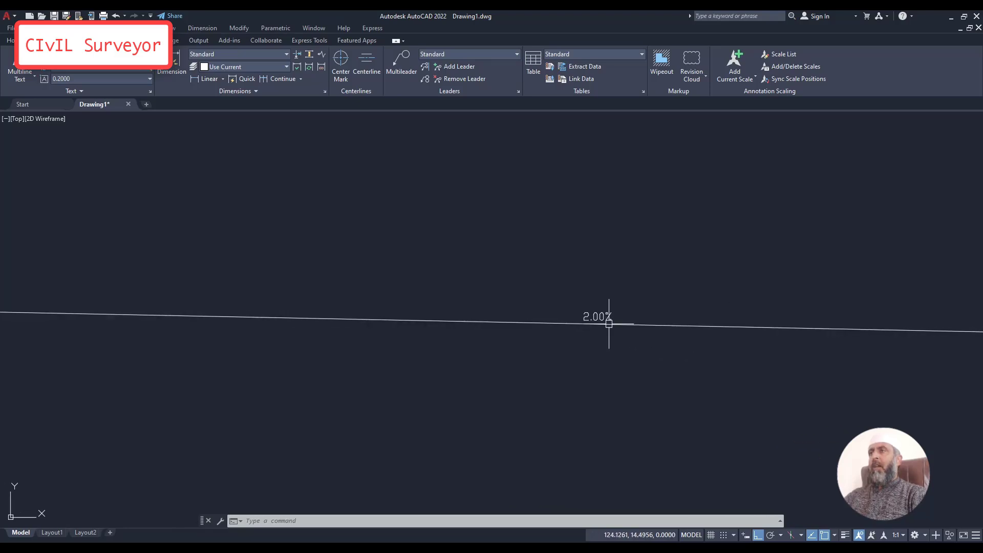
pyautogui.scroll(-3, 597, 322)
pyautogui.scroll(4, 488, 252)
pyautogui.scroll(-3, 297, 259)
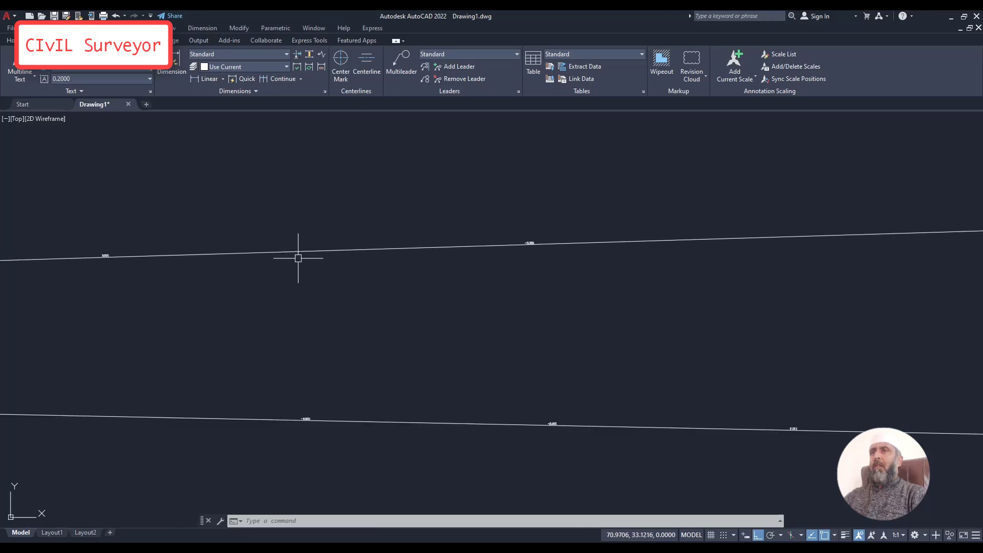
# Compare the signs of the two slope percentage labels on the upper line at close range.
pyautogui.scroll(3, 241, 268)
pyautogui.scroll(1, 429, 261)
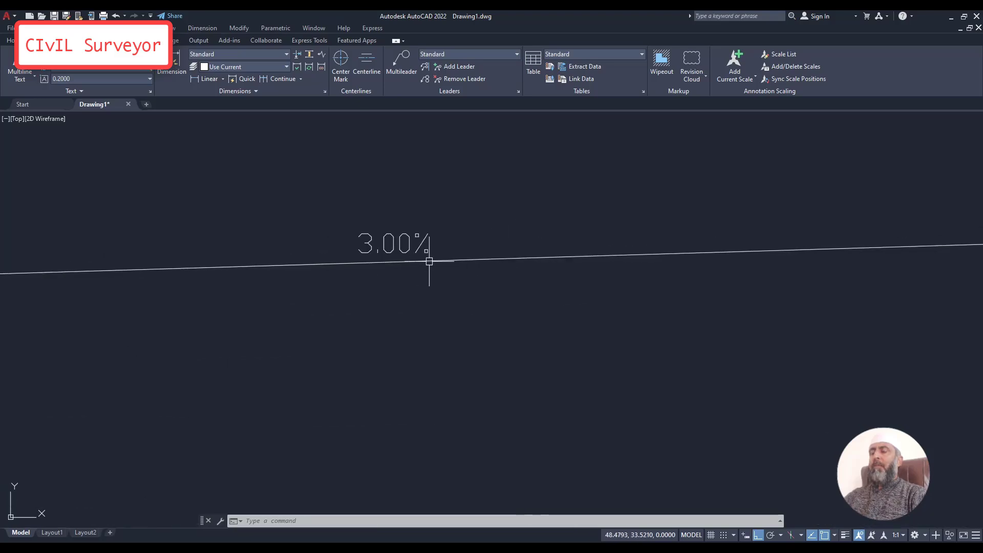
pyautogui.scroll(-3, 398, 276)
pyautogui.scroll(2, 541, 266)
pyautogui.moveTo(384, 294); pyautogui.dragTo(567, 287, button='middle')
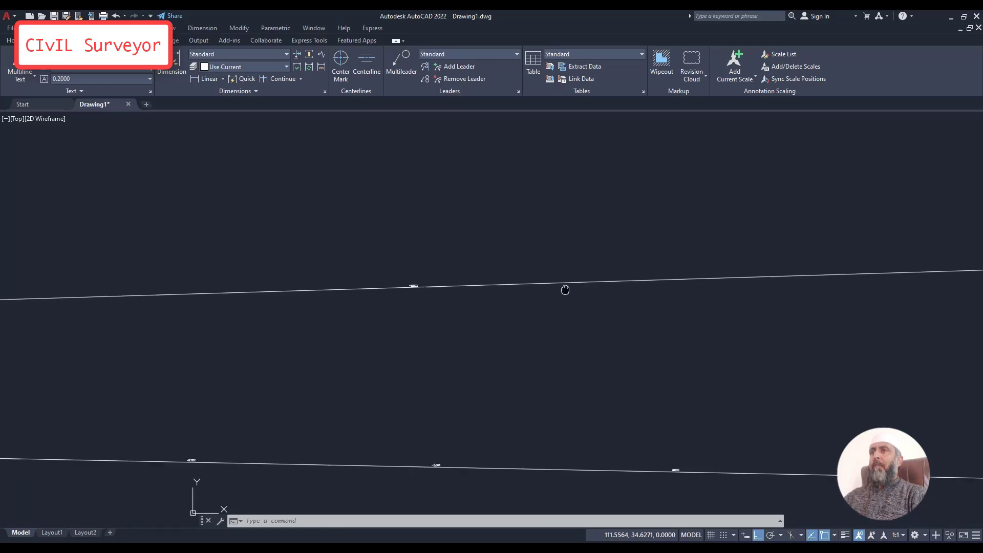
pyautogui.scroll(3, 481, 287)
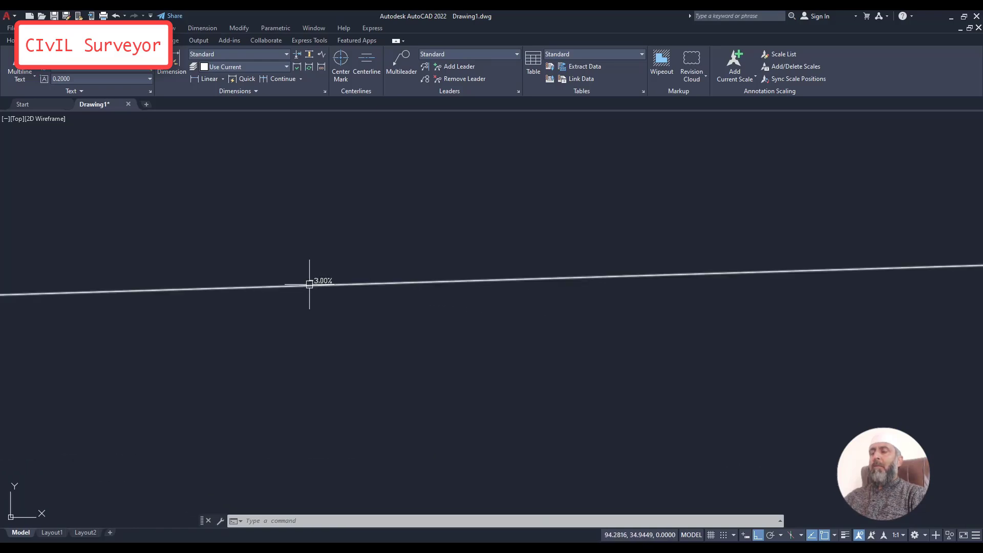
pyautogui.scroll(-4, 359, 277)
pyautogui.scroll(1, 390, 276)
pyautogui.scroll(4, 378, 257)
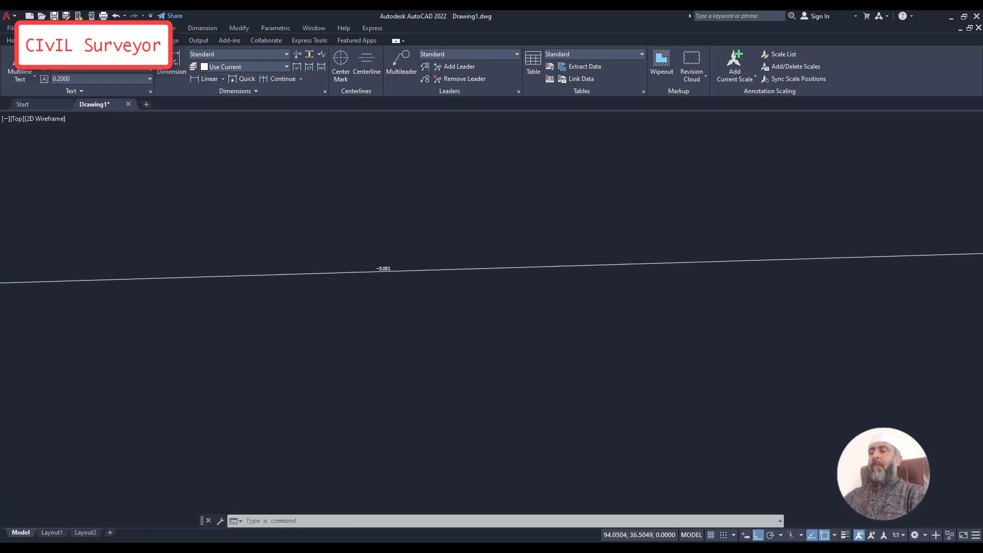
pyautogui.scroll(-4, 410, 284)
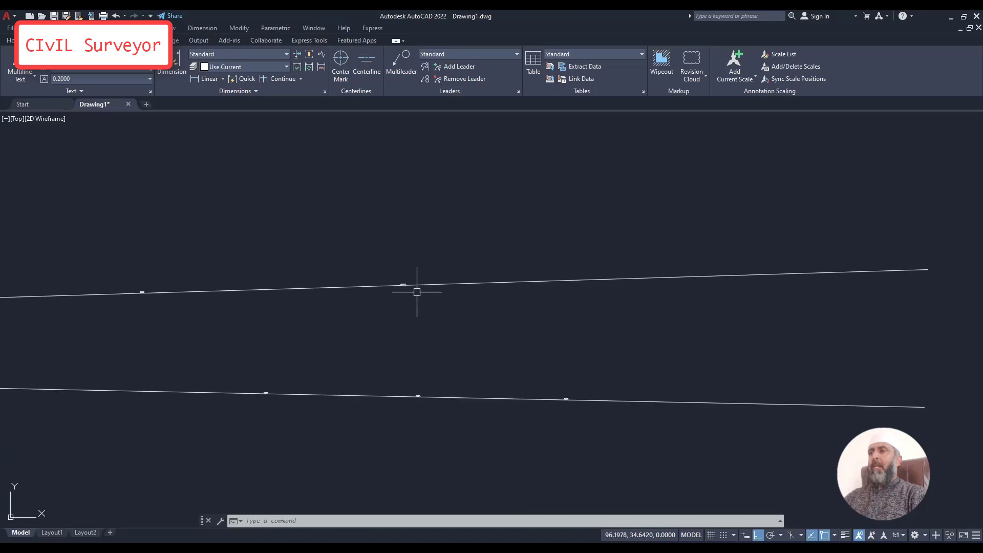
# Add a SLOP ratio label to the lower line, picking two points from left to right beyond its third percentage label.
pyautogui.moveTo(507, 340); pyautogui.dragTo(454, 296, button='middle')
pyautogui.scroll(2, 544, 344)
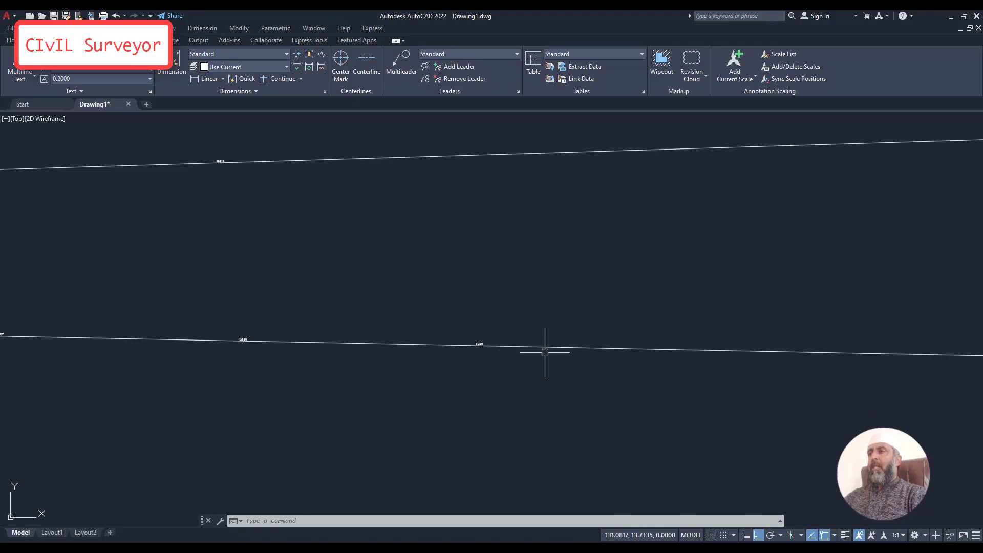
pyautogui.write('SLOP')
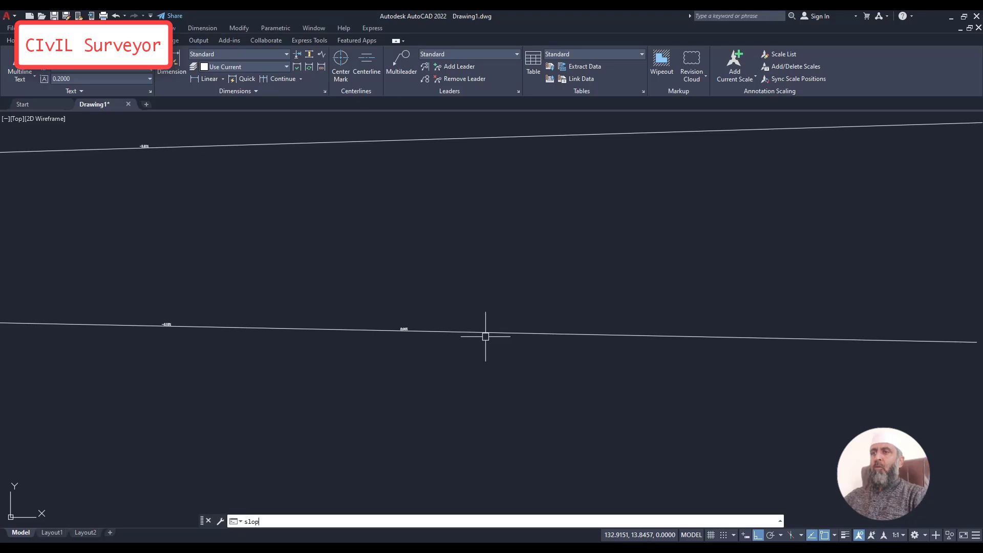
pyautogui.press('Return')
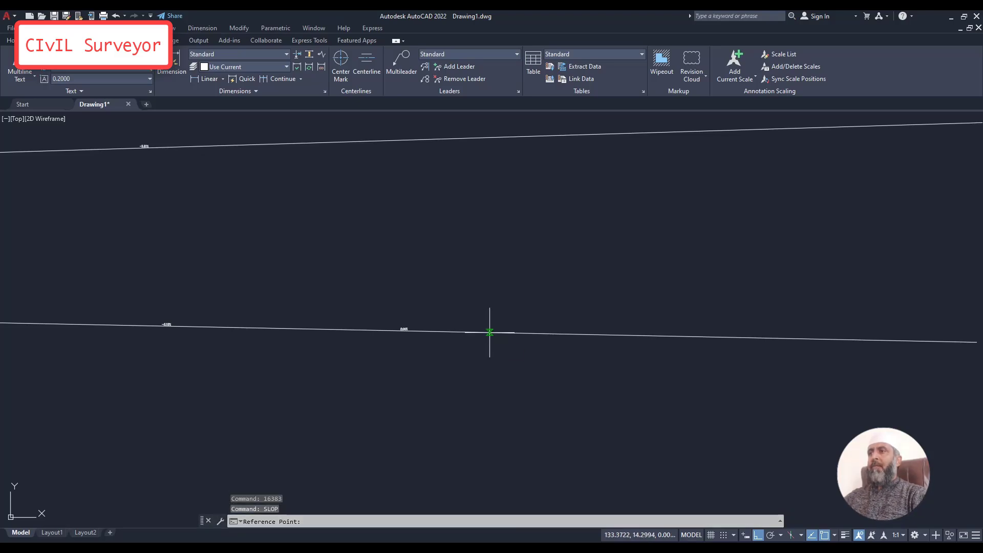
pyautogui.click(494, 332)
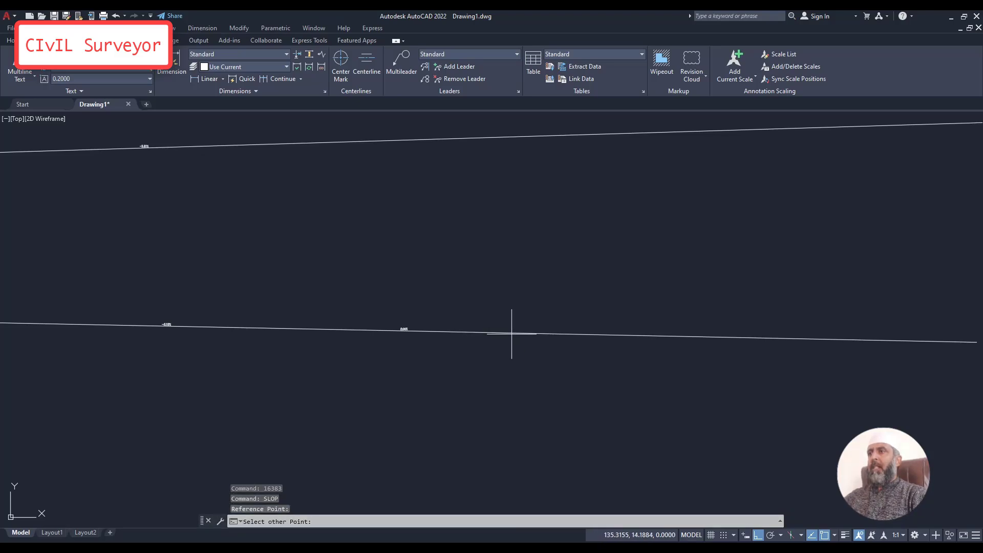
pyautogui.click(615, 335)
pyautogui.scroll(3, 544, 340)
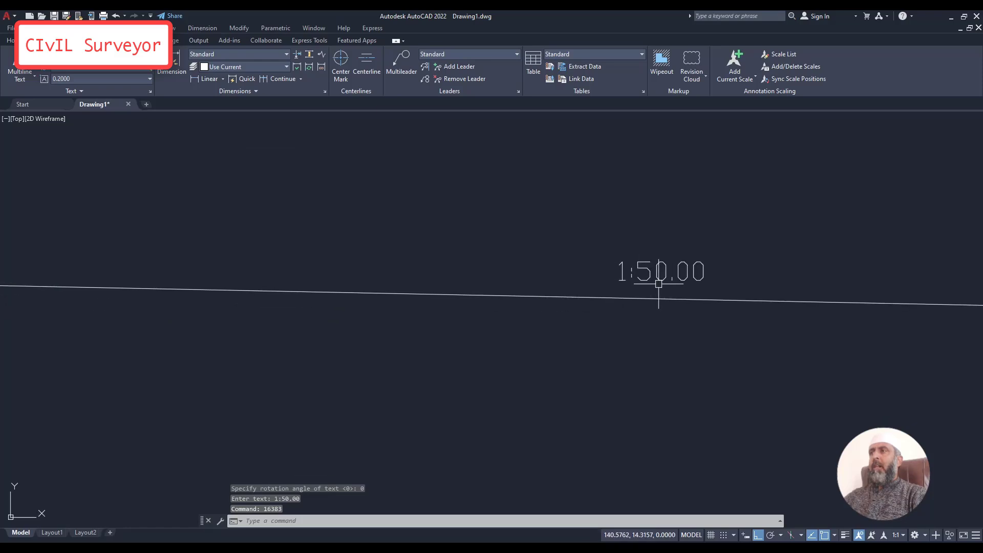
# Add a SLOP ratio label to the upper line, picking two points from left to right beyond its second percentage label, and inspect it.
pyautogui.scroll(-6, 659, 284)
pyautogui.moveTo(563, 239); pyautogui.dragTo(561, 285, button='middle')
pyautogui.press('Return')
pyautogui.click(542, 213)
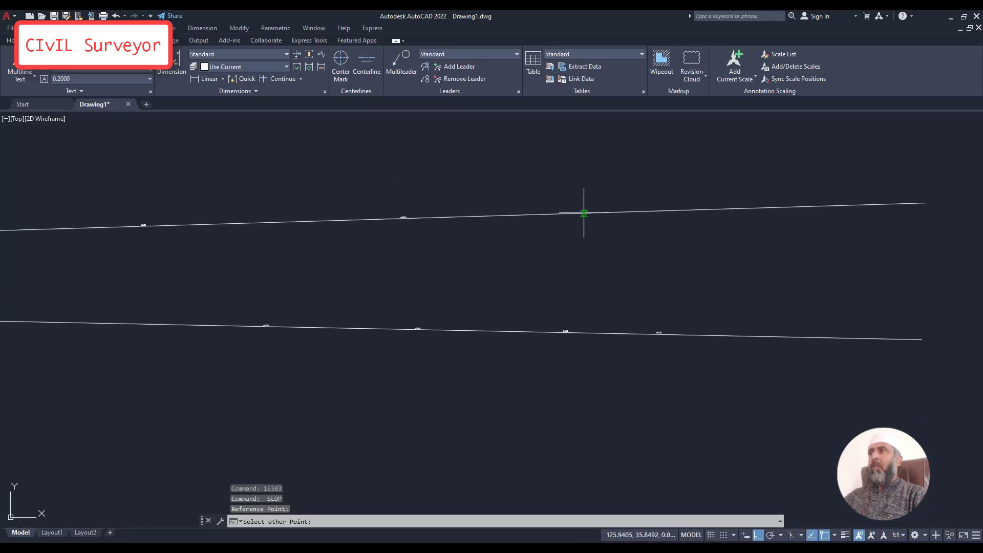
pyautogui.click(584, 213)
pyautogui.scroll(4, 573, 214)
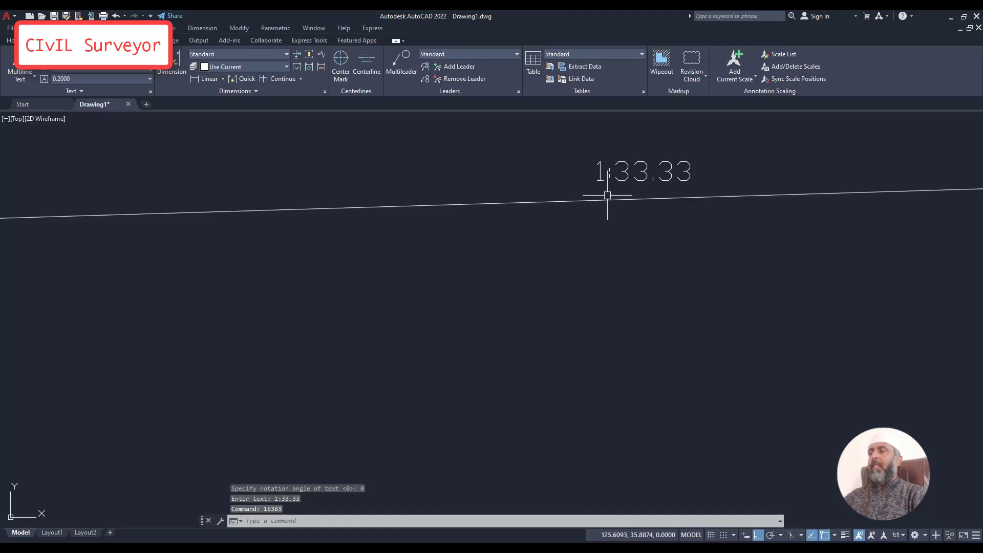
pyautogui.scroll(-4, 616, 203)
pyautogui.scroll(-3, 325, 241)
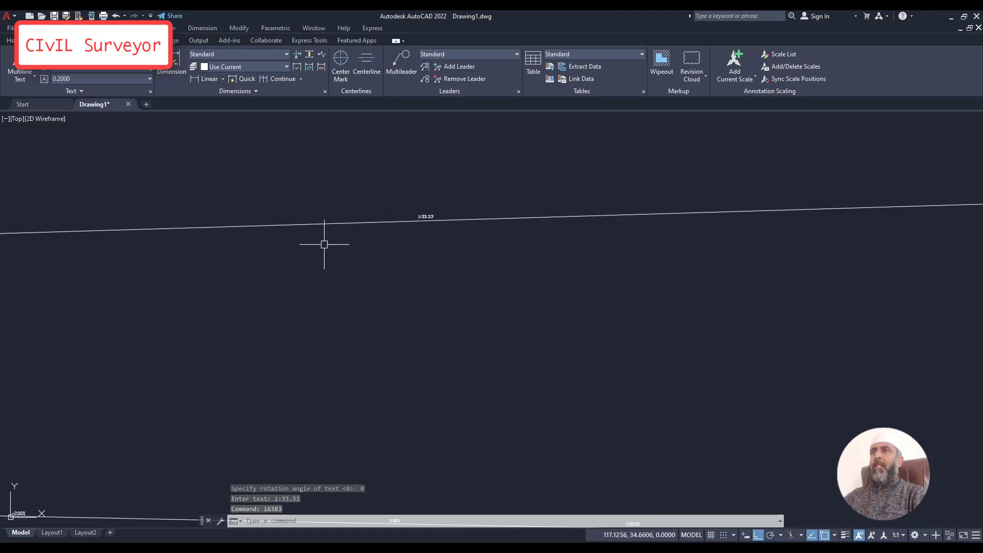
pyautogui.scroll(-2, 388, 241)
pyautogui.scroll(8, 665, 205)
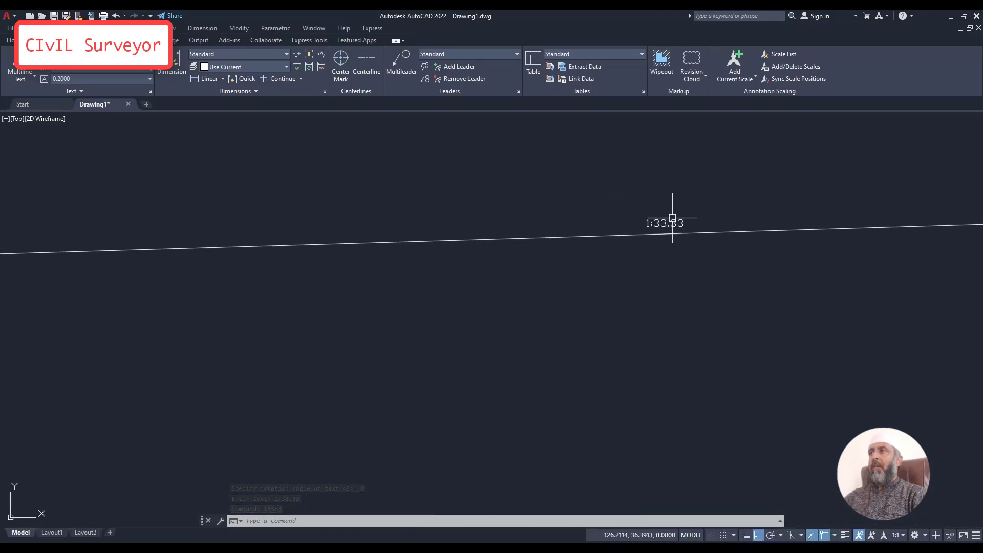
pyautogui.scroll(-6, 621, 226)
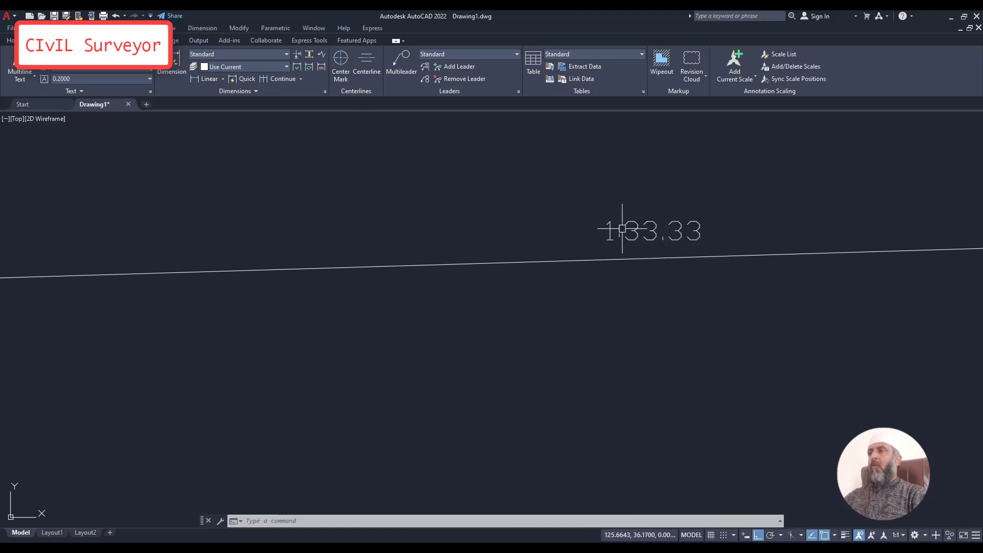
pyautogui.moveTo(596, 253); pyautogui.dragTo(522, 300, button='middle')
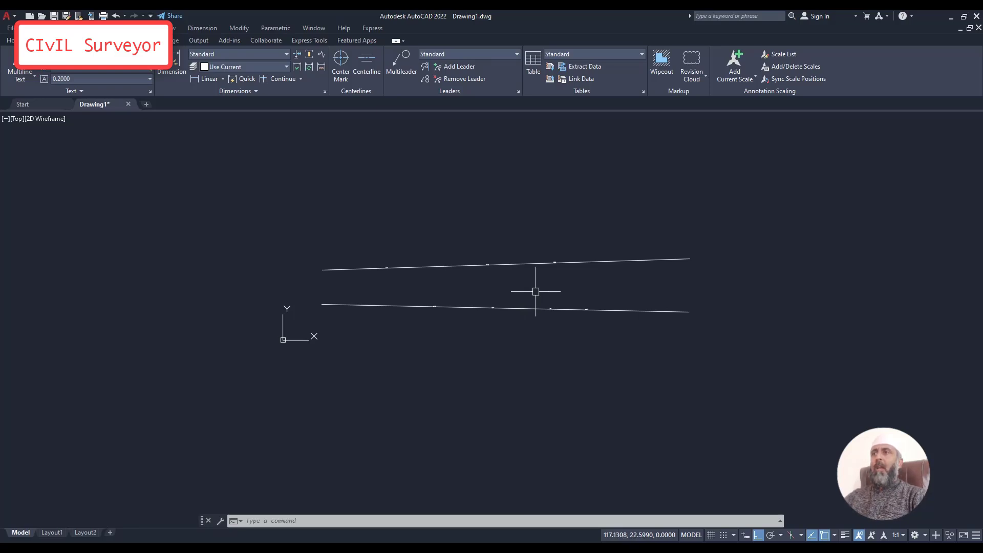
pyautogui.click(295, 237)
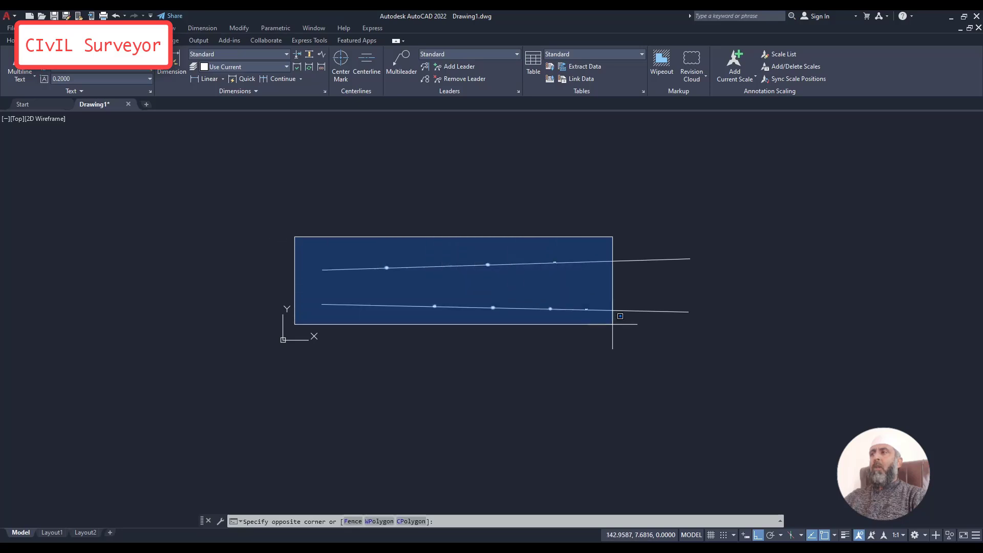
pyautogui.click(710, 331)
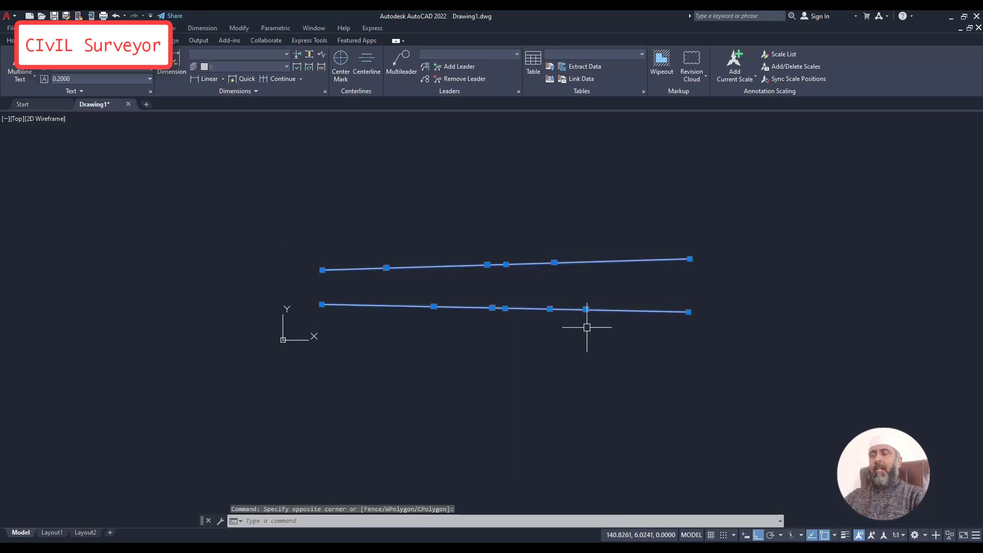
pyautogui.press('Escape')
pyautogui.press('Escape')
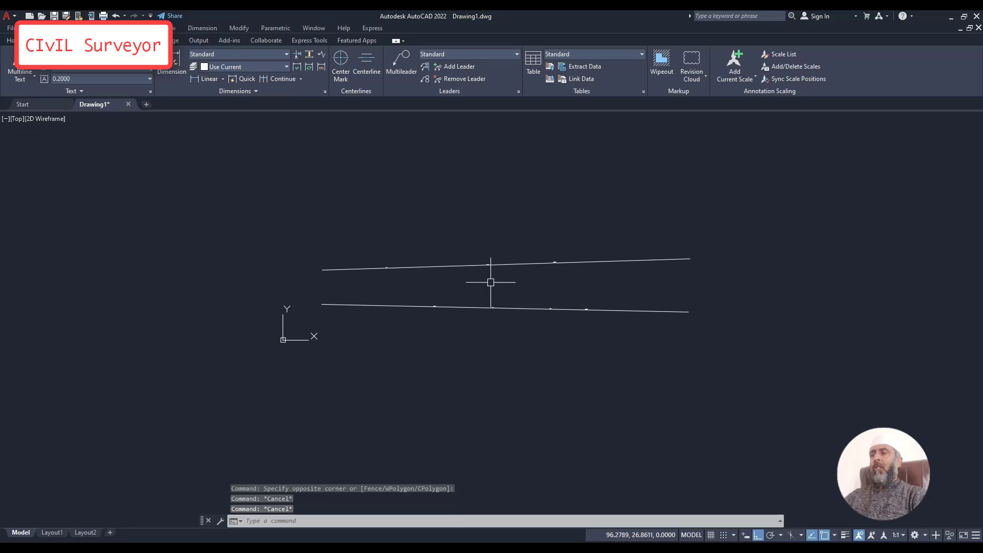
pyautogui.moveTo(490, 282); pyautogui.dragTo(490, 298, button='middle')
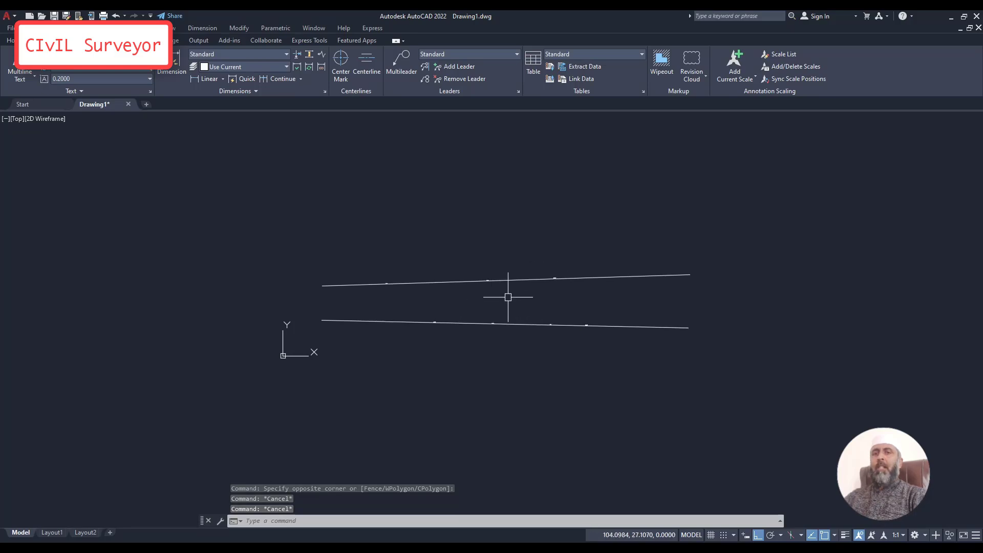